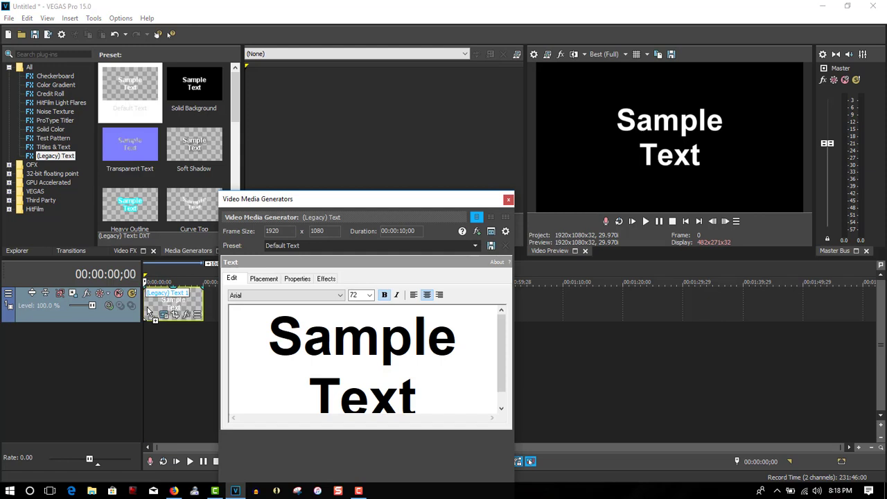
Step: Replace the placeholder Sample Text with the letter E at font size 126
drag(433, 400, 260, 303)
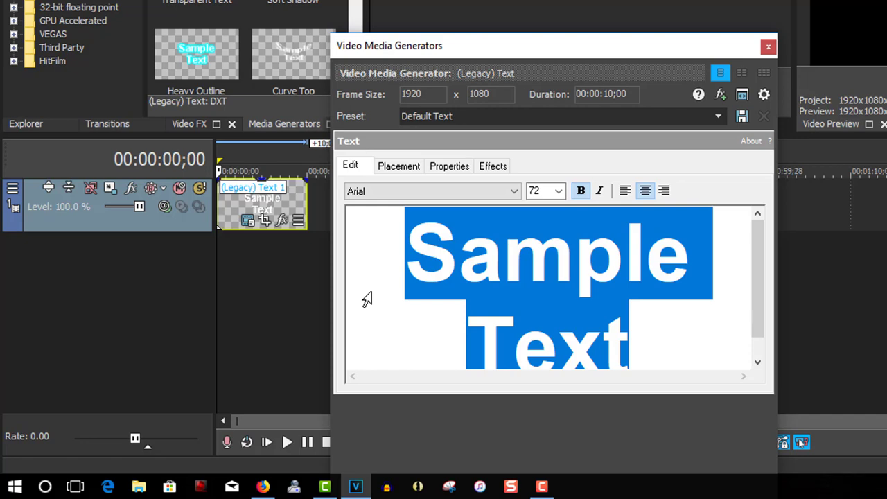
text(E)
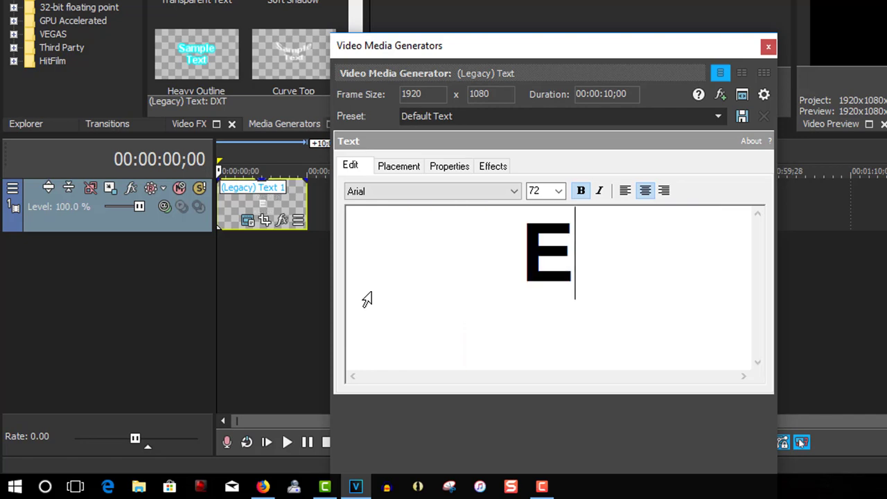
drag(586, 250, 499, 242)
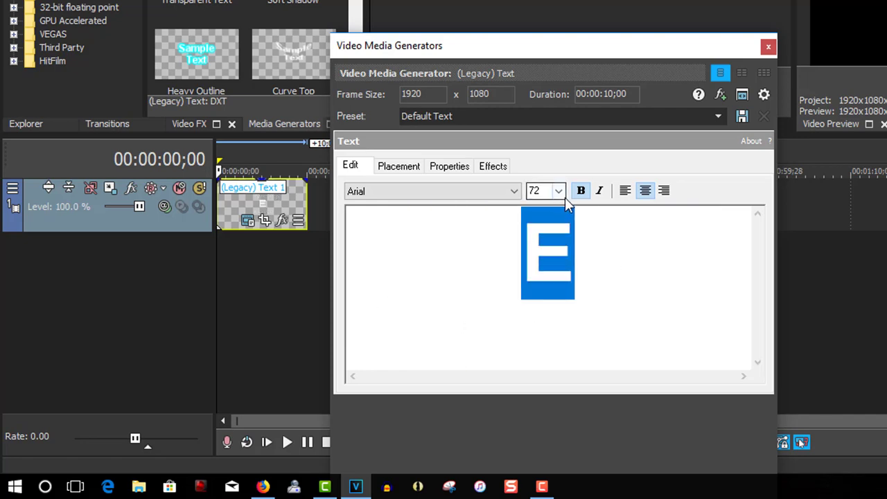
click(559, 191)
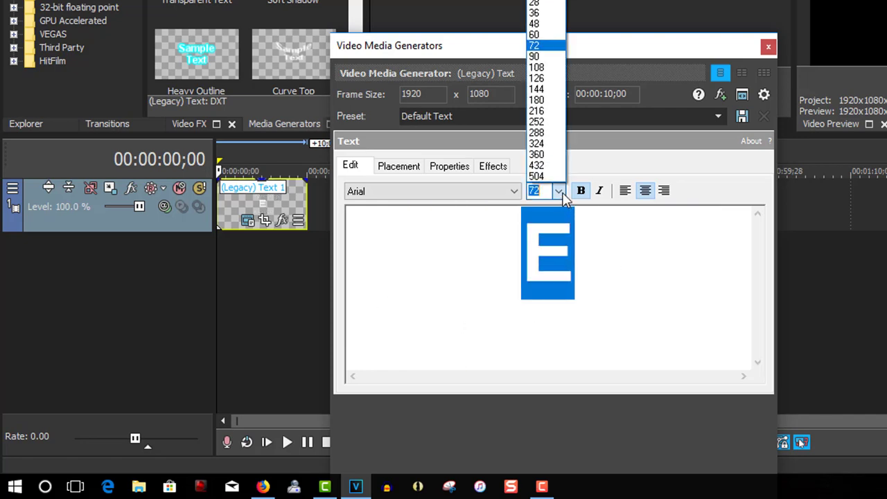
click(560, 78)
click(490, 167)
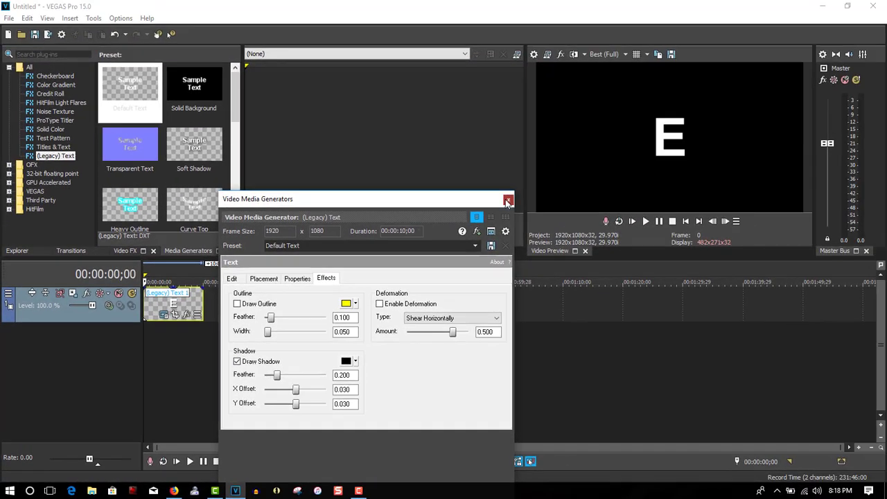
click(768, 46)
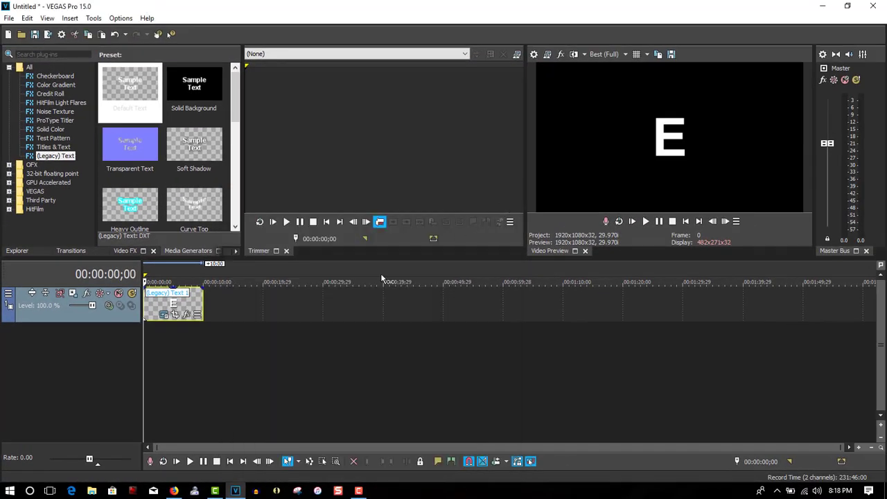
Step: Copy the E text event and duplicate the video track
right_click(172, 306)
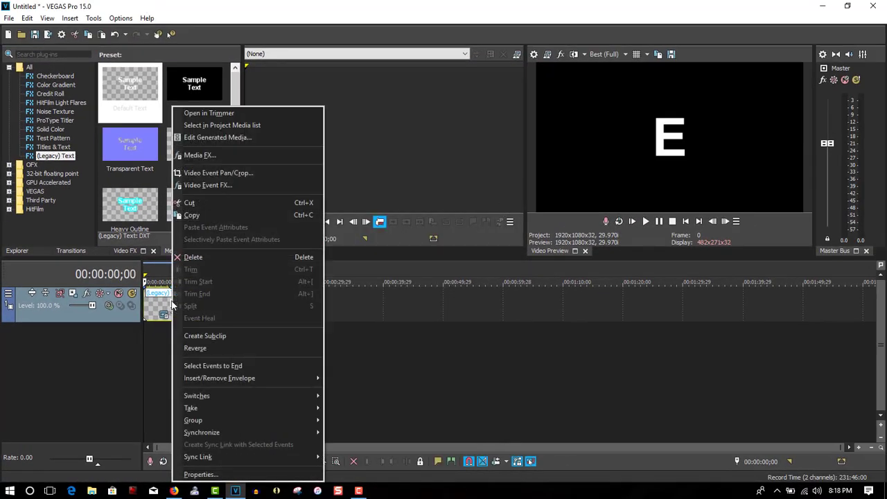
click(201, 215)
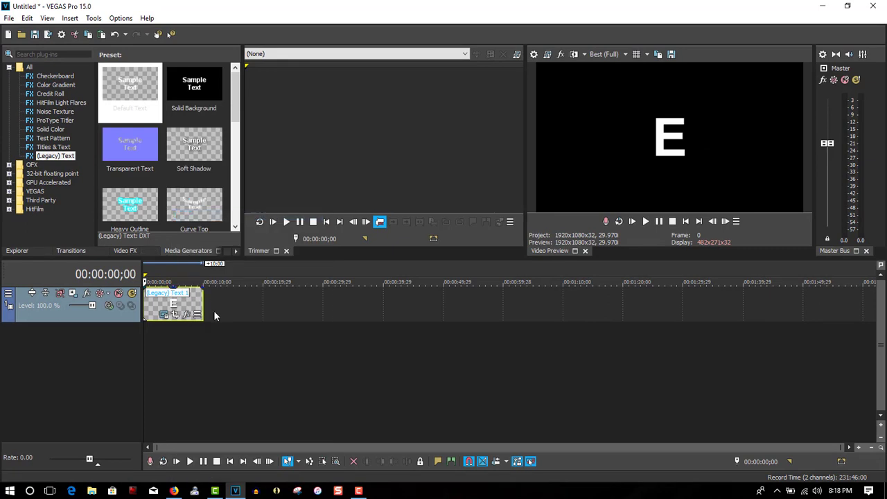
click(219, 305)
right_click(220, 304)
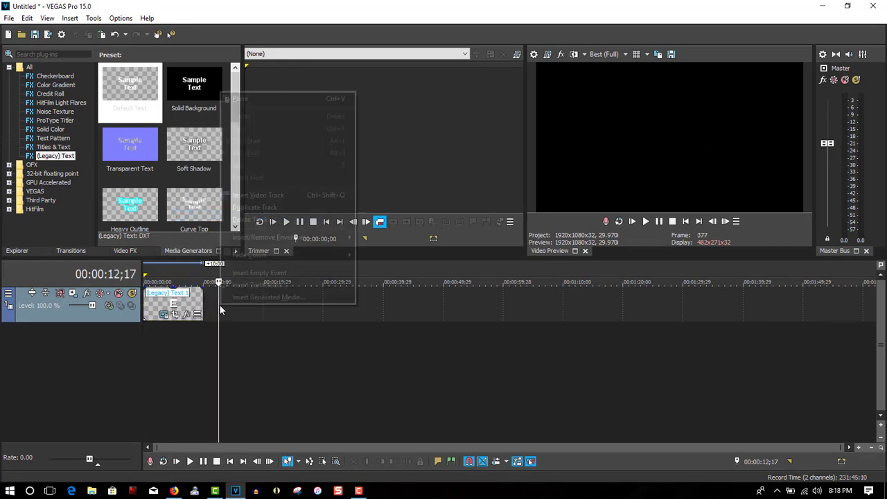
click(239, 208)
Step: Paste the text event as a new copy into the new track and move it to the timeline start
right_click(156, 296)
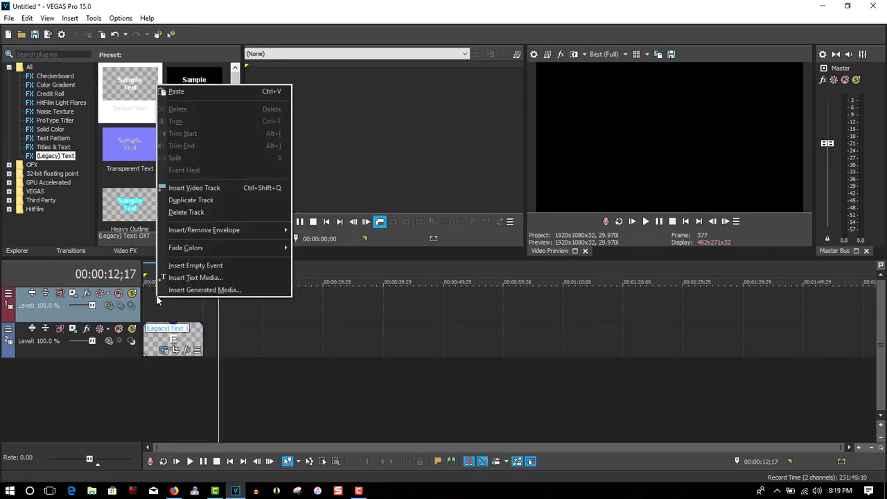
click(180, 94)
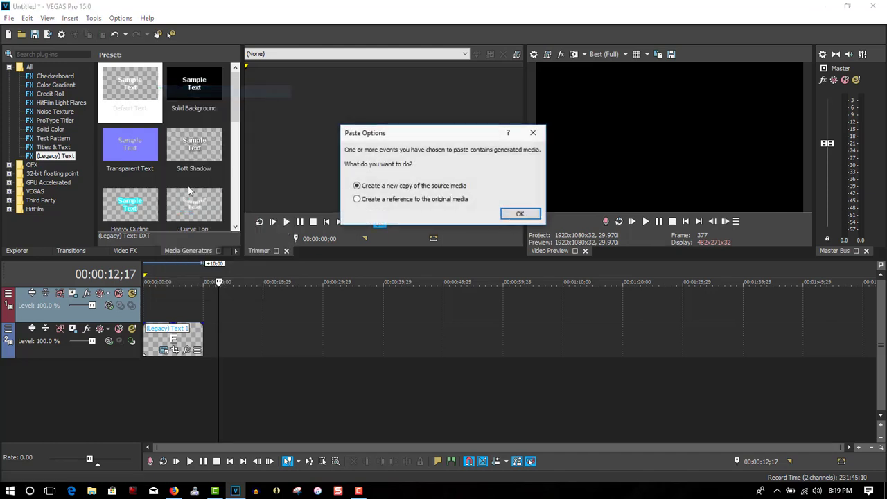
click(520, 214)
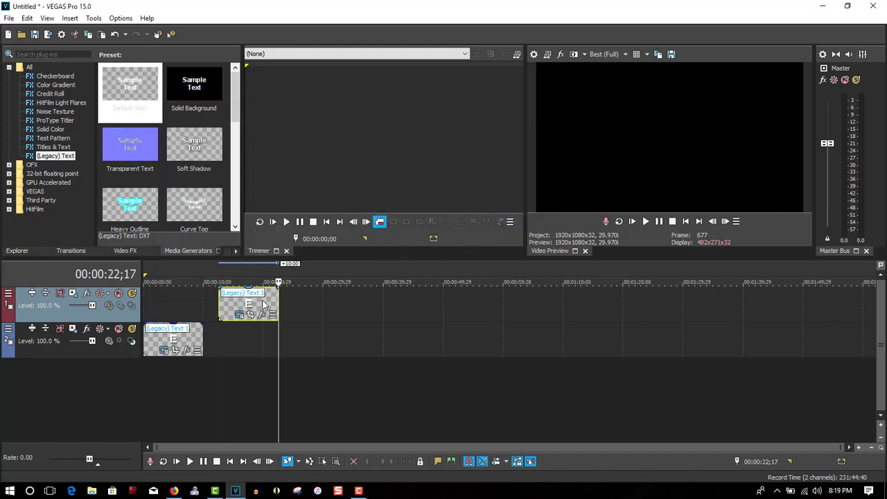
drag(263, 305, 187, 305)
Step: Change the pasted event's letter from E to L
click(165, 316)
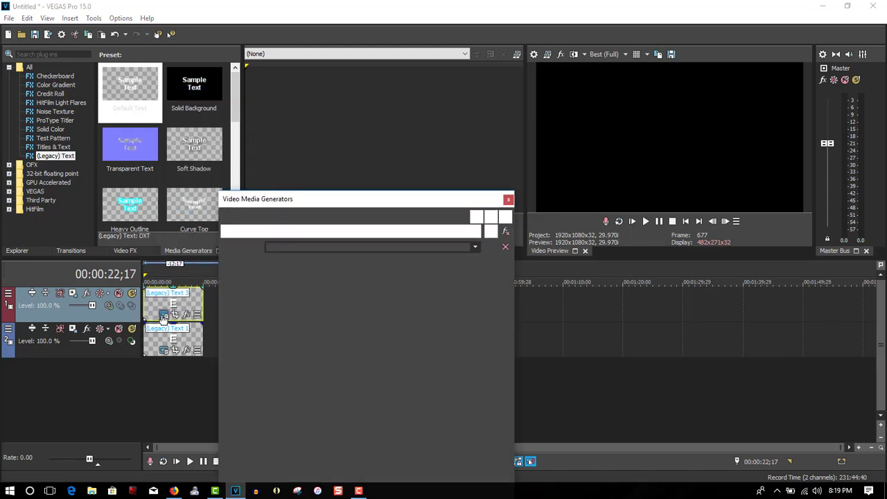
drag(390, 363, 327, 360)
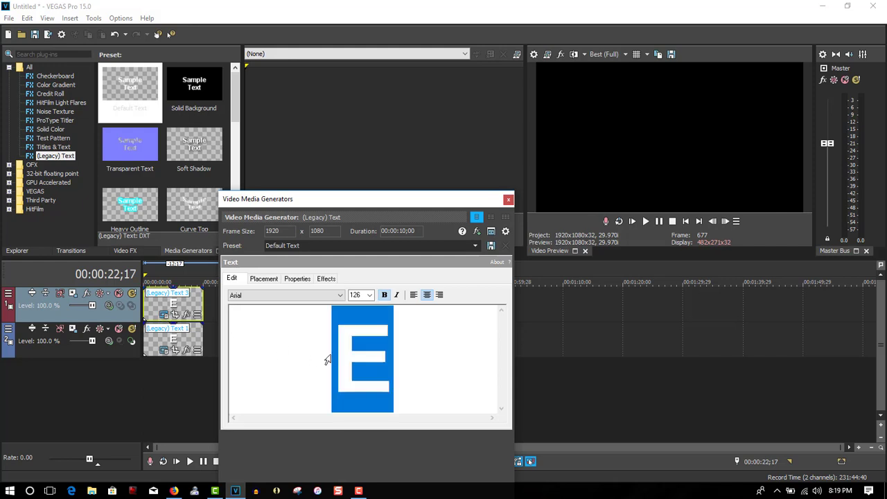
text(L)
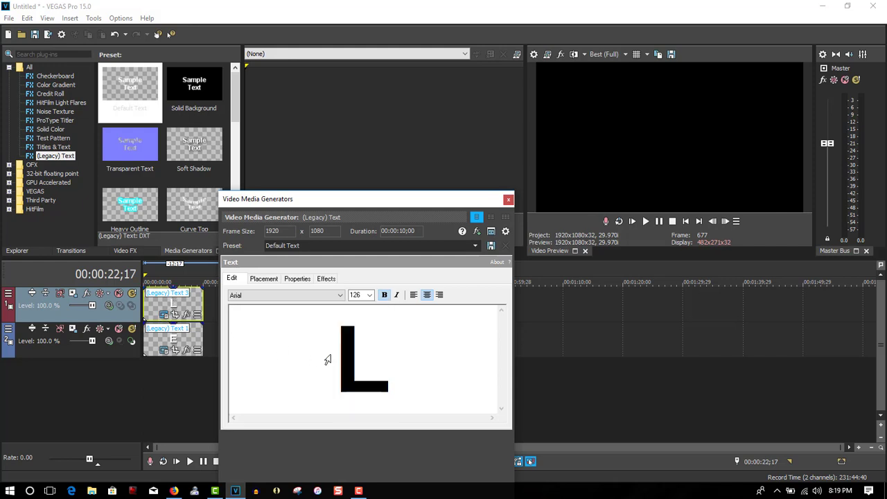
click(507, 202)
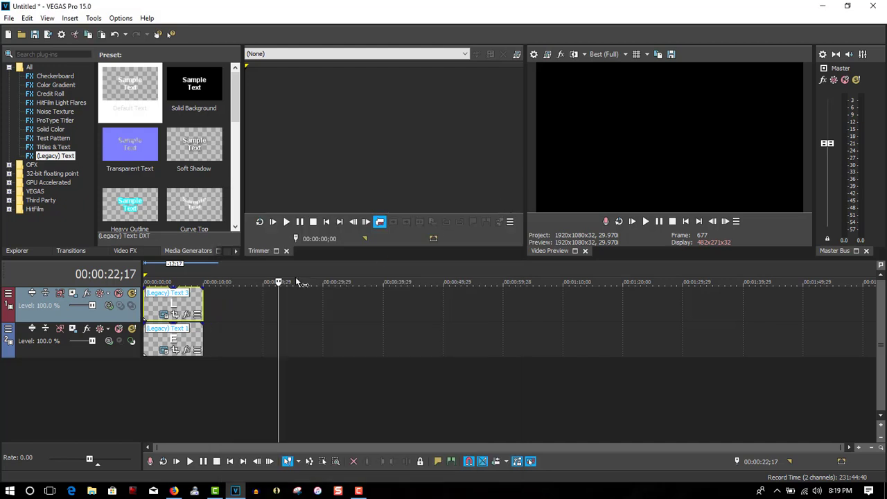
Step: Insert a video track on top and paste a new copy of the text event at the start
right_click(229, 300)
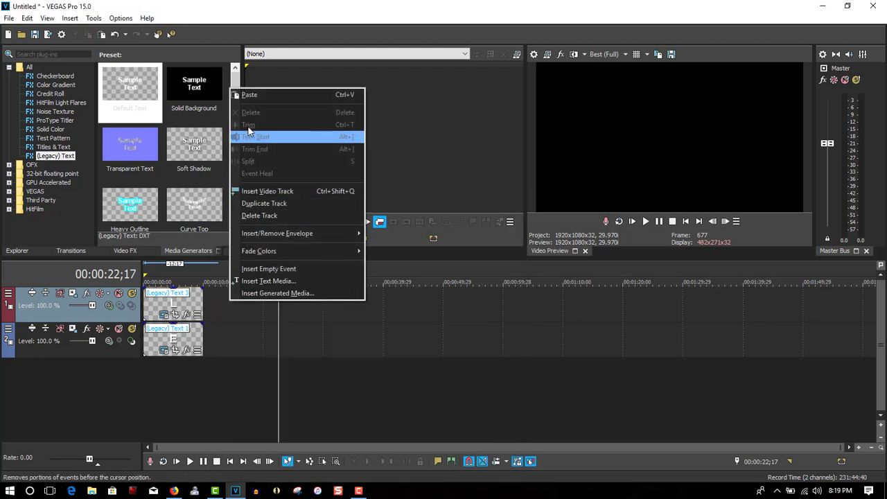
click(247, 194)
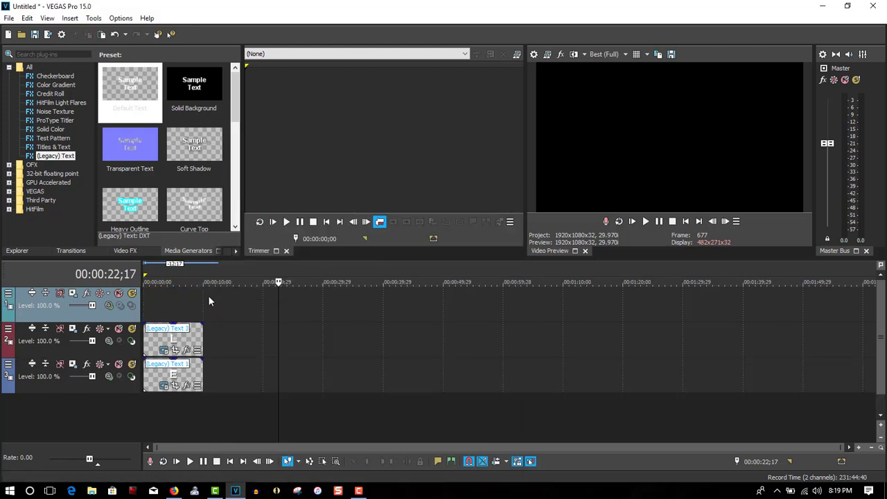
right_click(190, 298)
click(211, 92)
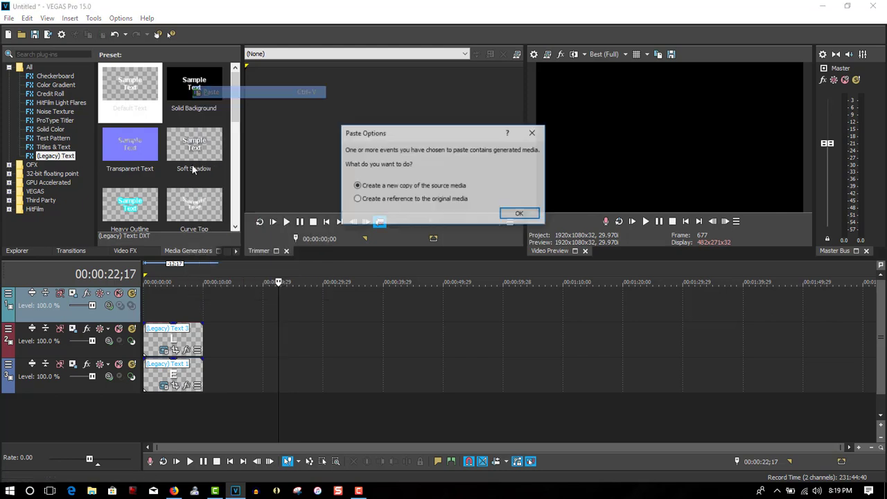
click(518, 212)
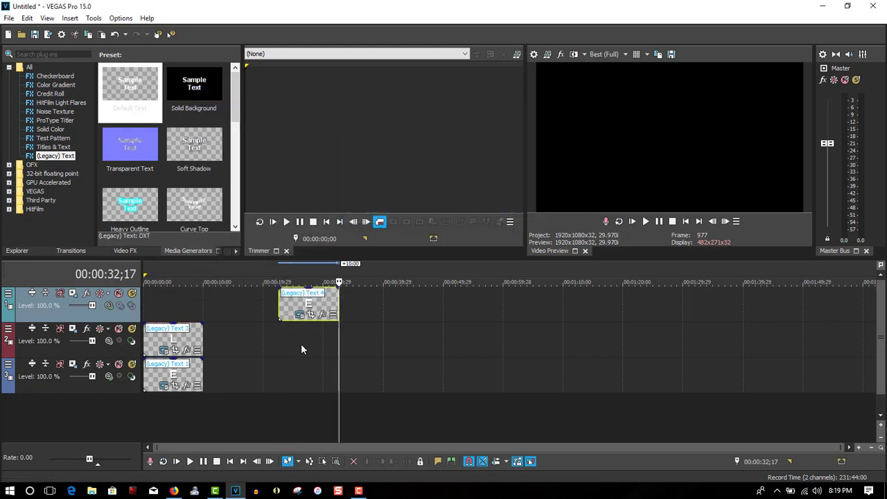
drag(292, 304, 157, 302)
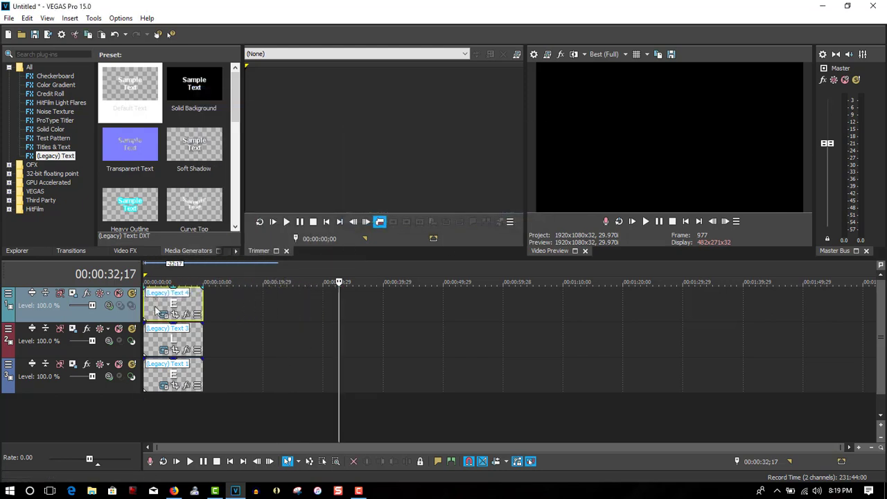
Step: Change the Text 4 event's letter from E to G
click(164, 315)
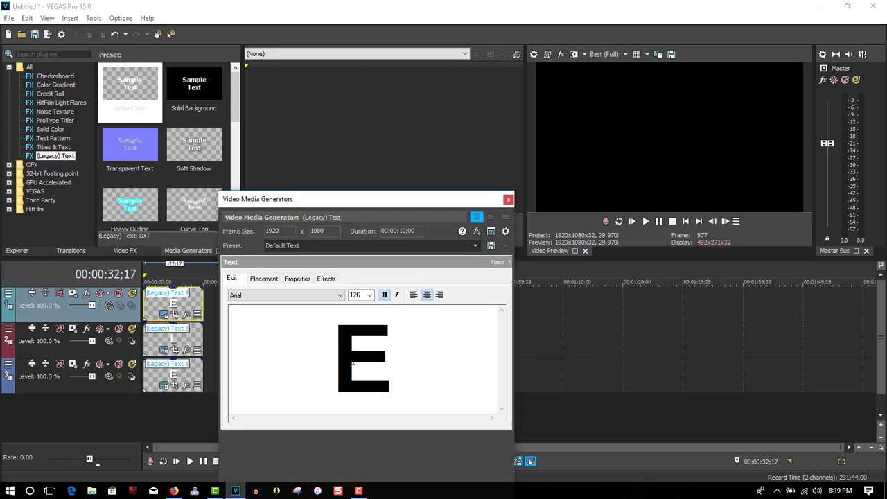
drag(403, 365, 337, 356)
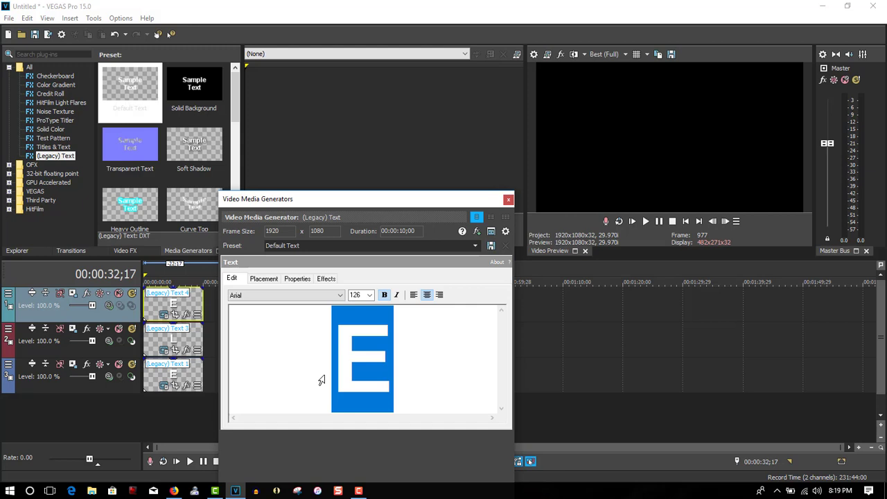
text(G)
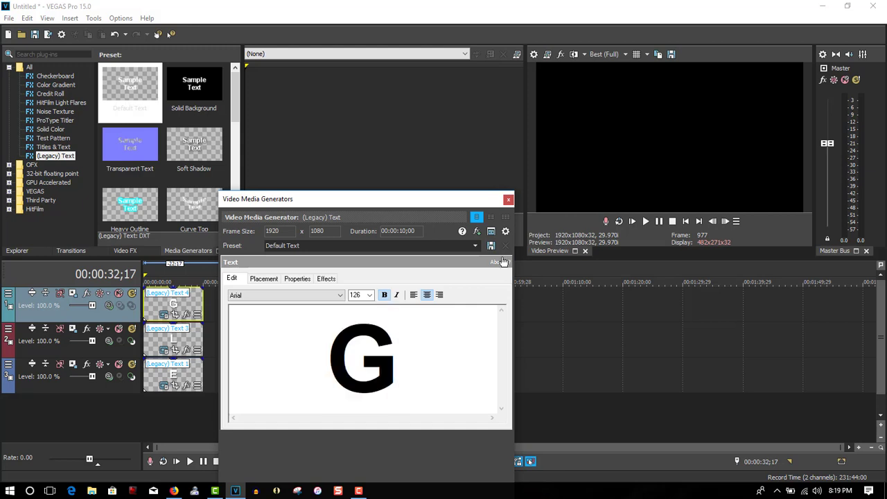
click(508, 199)
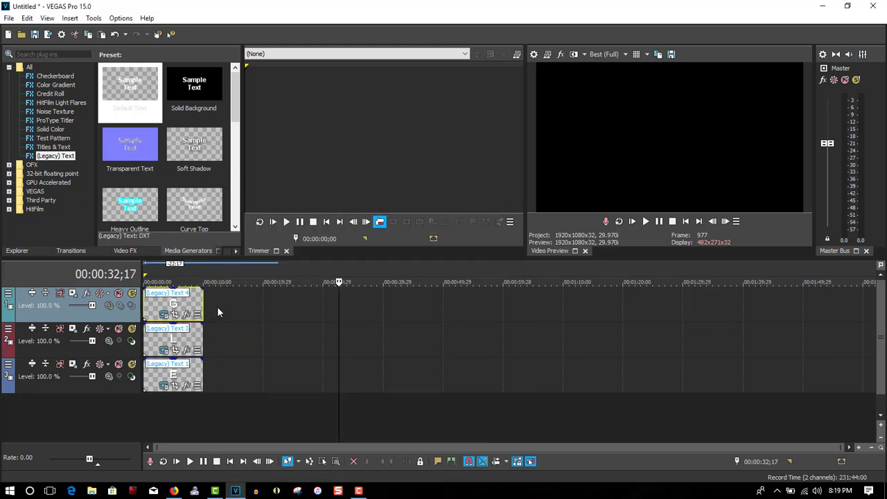
Step: Insert another top video track and paste a new copy of the text event at the start
right_click(217, 307)
click(241, 199)
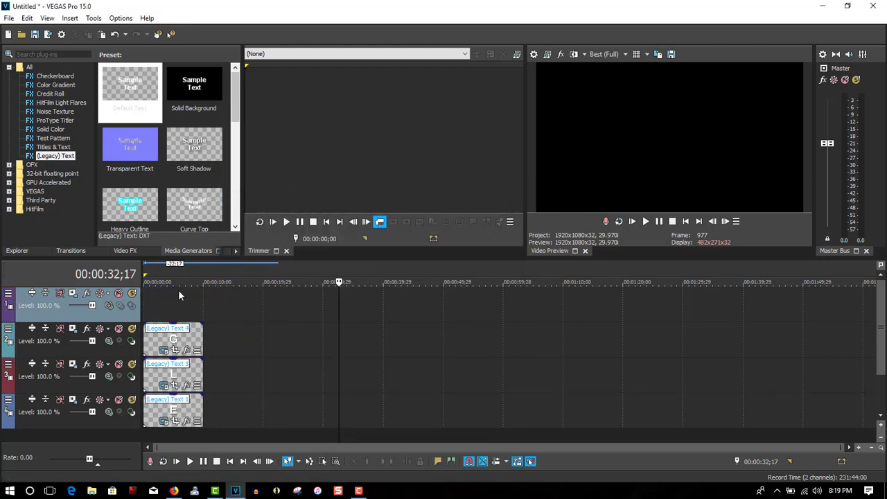
right_click(169, 299)
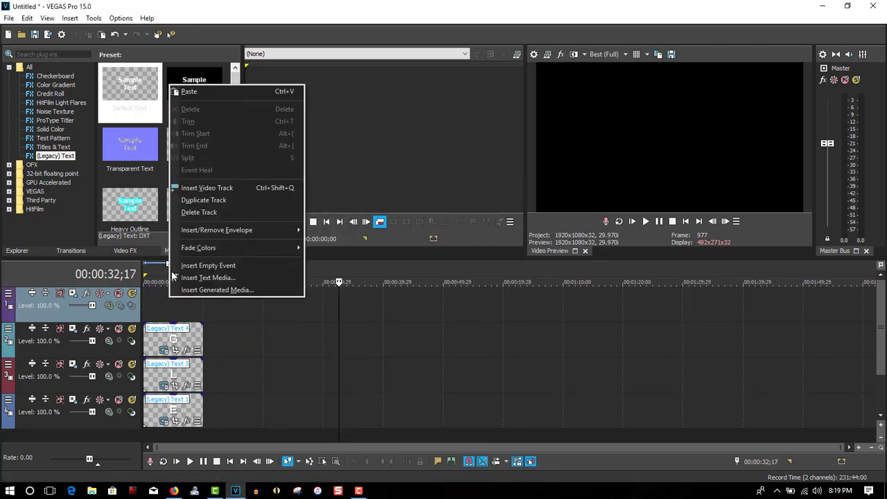
click(185, 94)
click(520, 214)
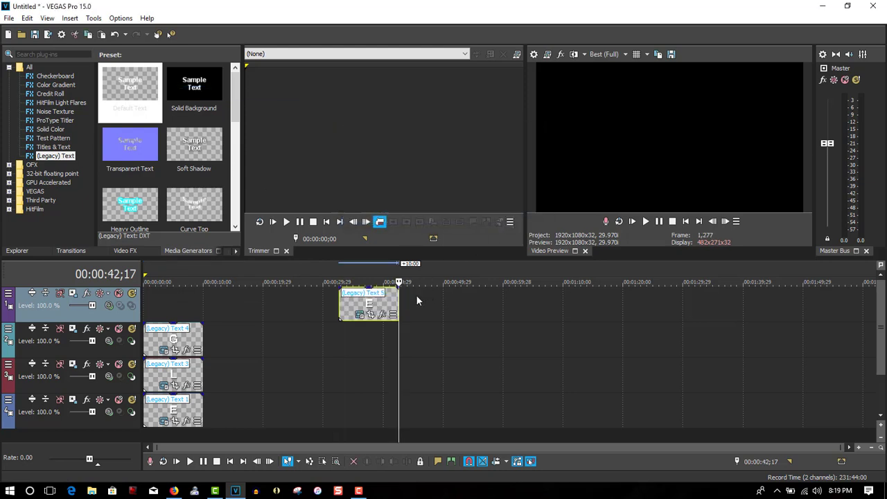
drag(376, 297, 181, 298)
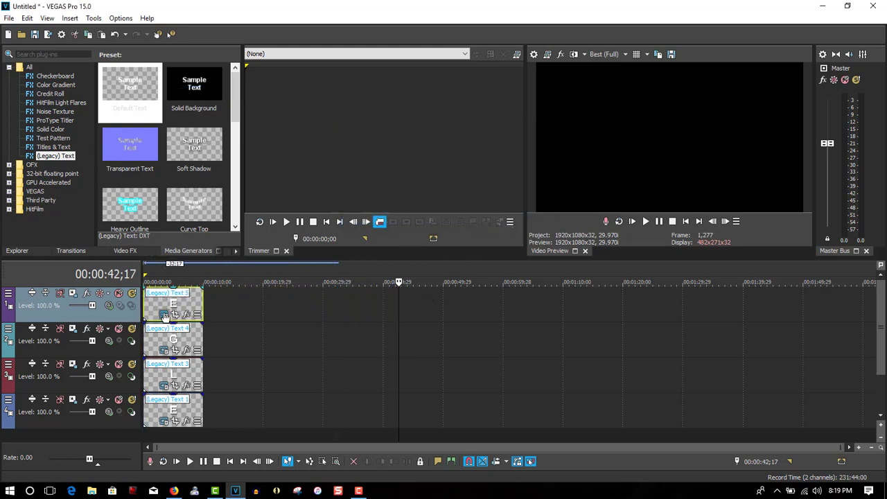
Step: Change the pasted event's letter from E to O
click(164, 314)
drag(404, 361, 321, 353)
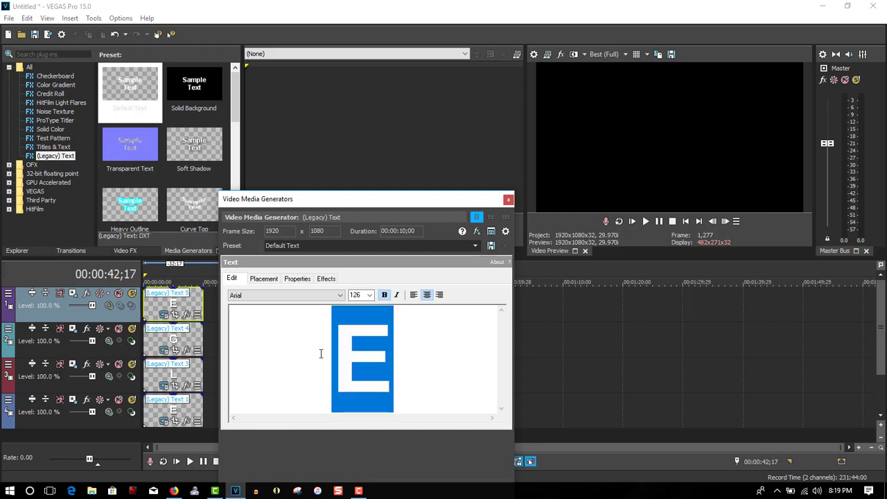
text(O)
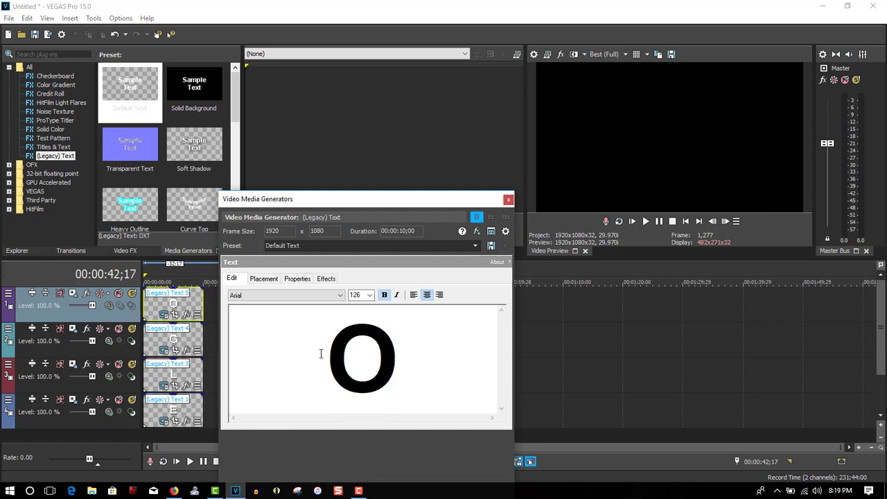
click(508, 200)
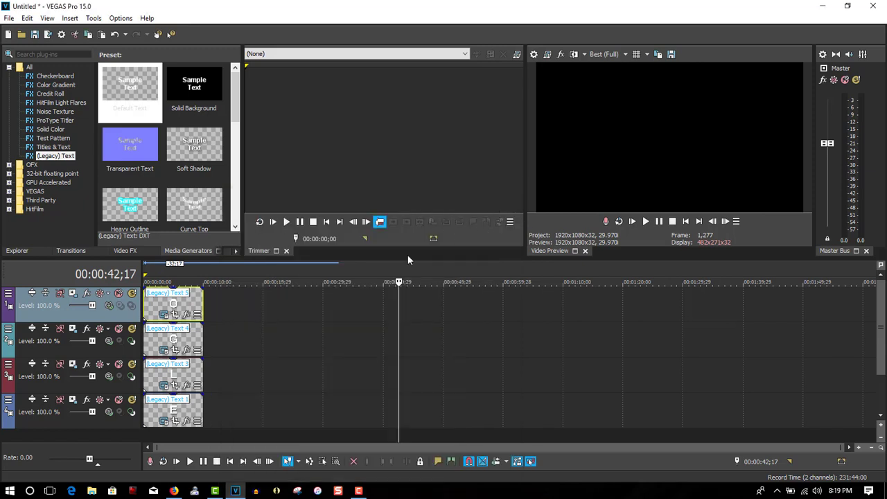
Step: Insert a top video track and paste the Text 6 event as a new copy at the start
right_click(231, 301)
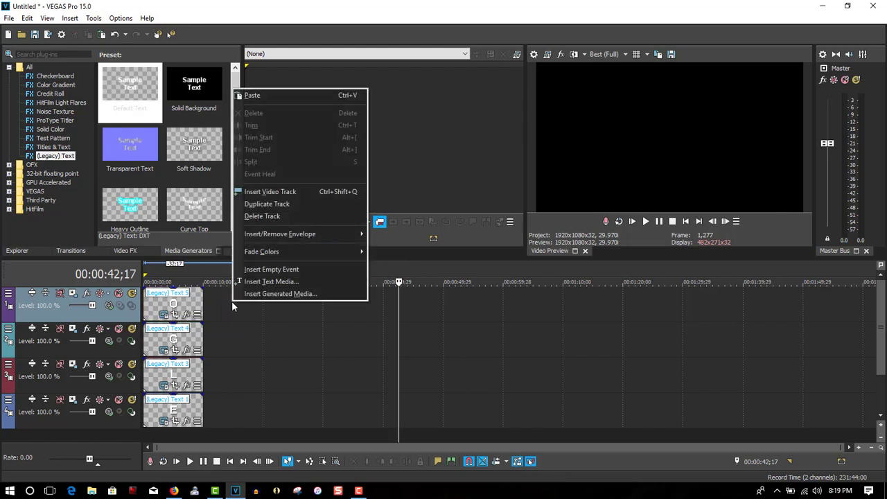
click(268, 191)
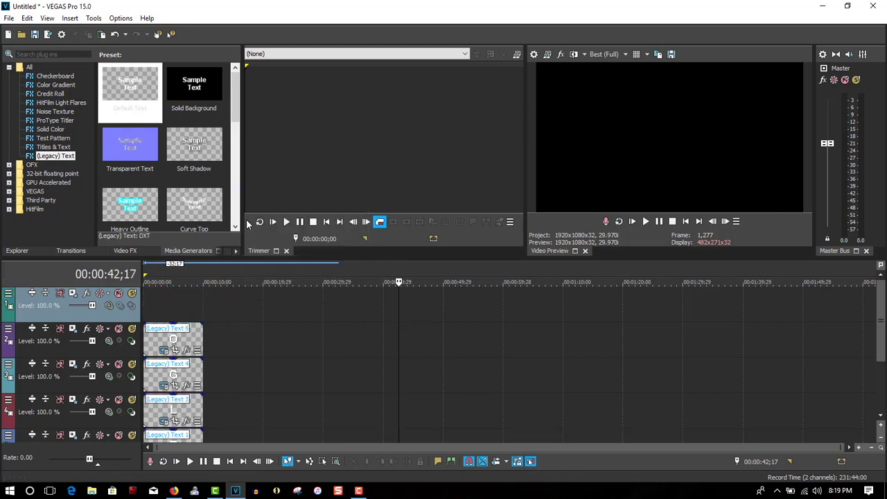
right_click(191, 296)
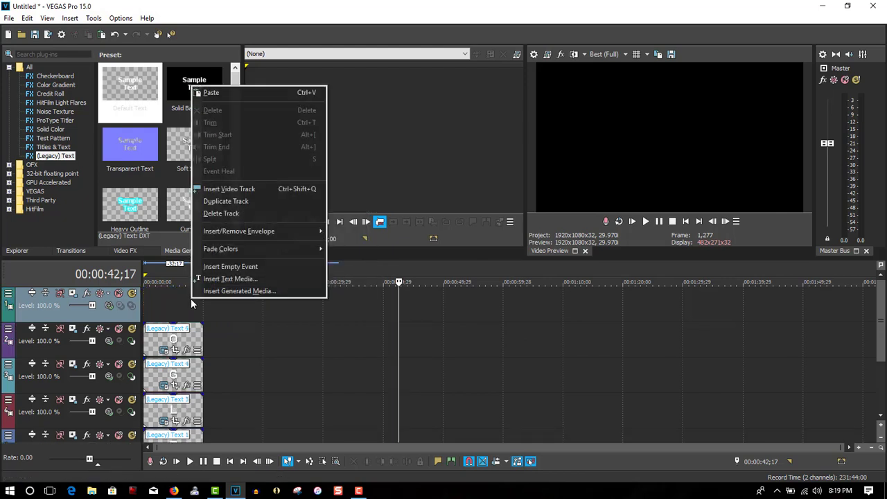
click(223, 93)
click(519, 213)
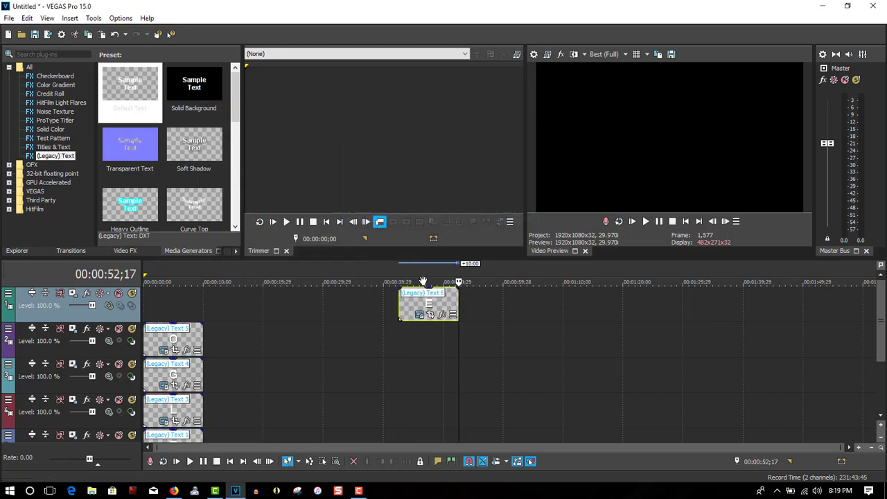
drag(411, 300, 145, 300)
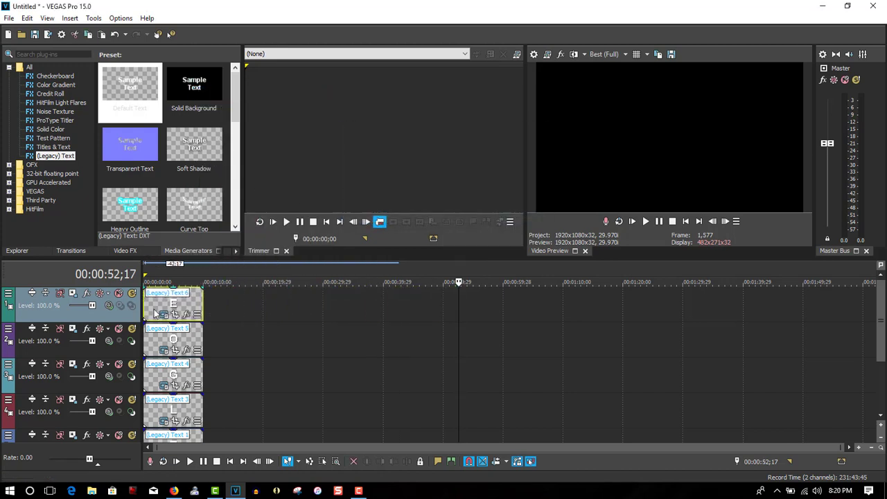
Step: Change Text 6's letter from E to O and add another empty video track on top
click(165, 314)
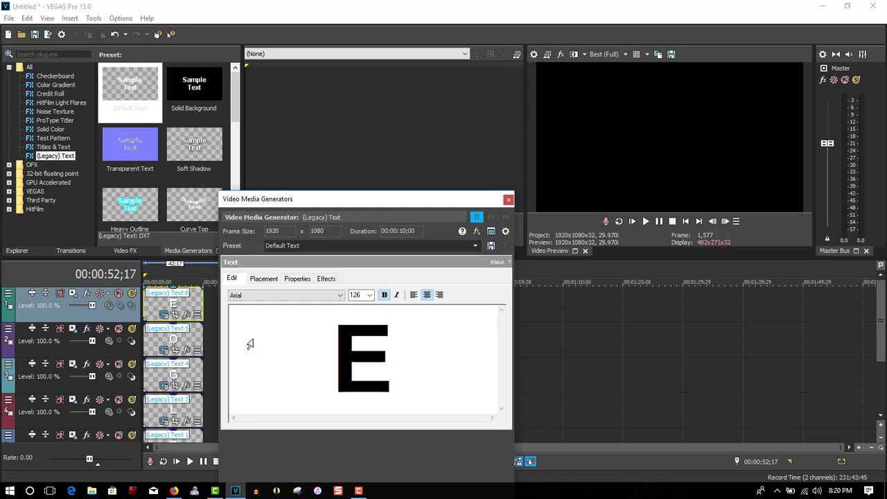
drag(396, 366, 326, 361)
text(O)
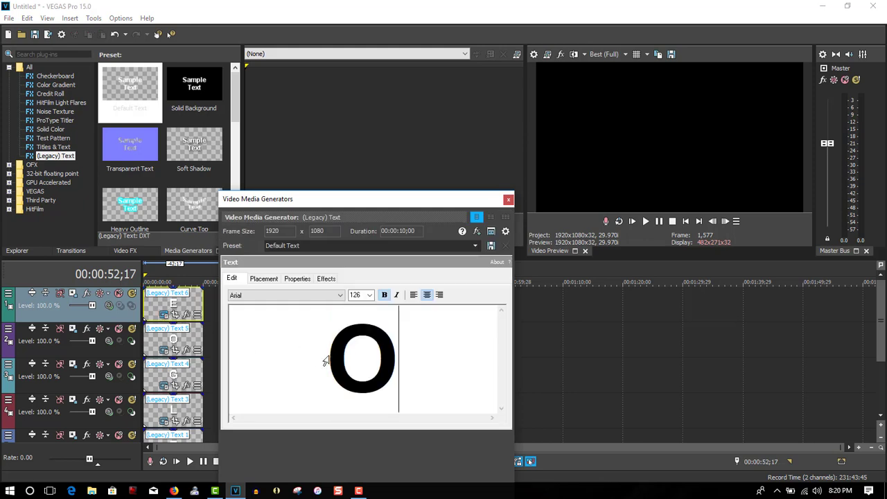
click(508, 199)
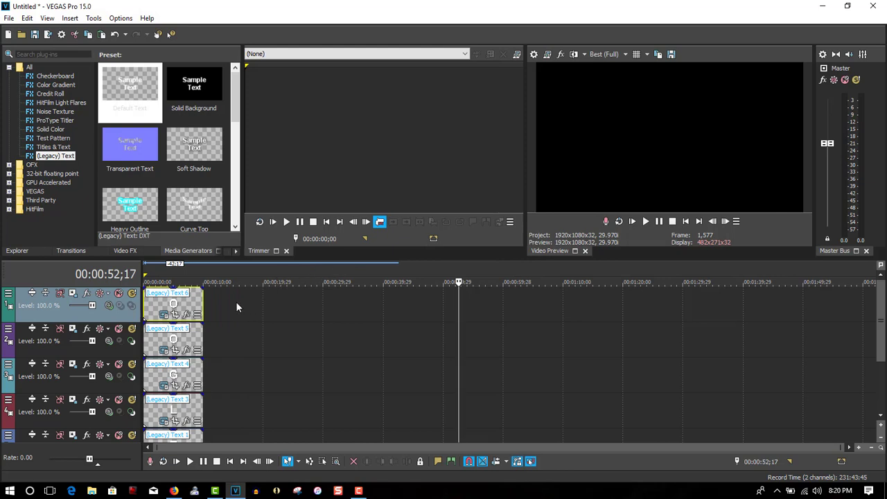
right_click(236, 301)
click(267, 192)
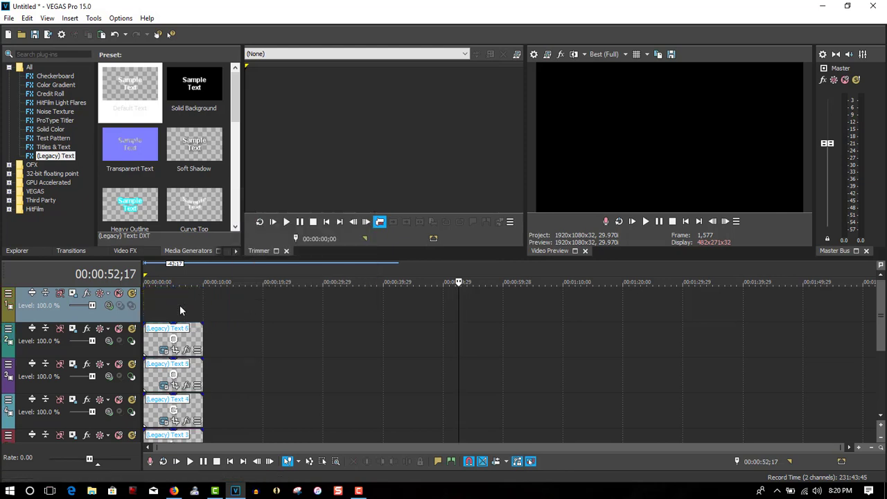
Step: Paste the Text 7 event as a new copy into the top track at the timeline start
right_click(176, 304)
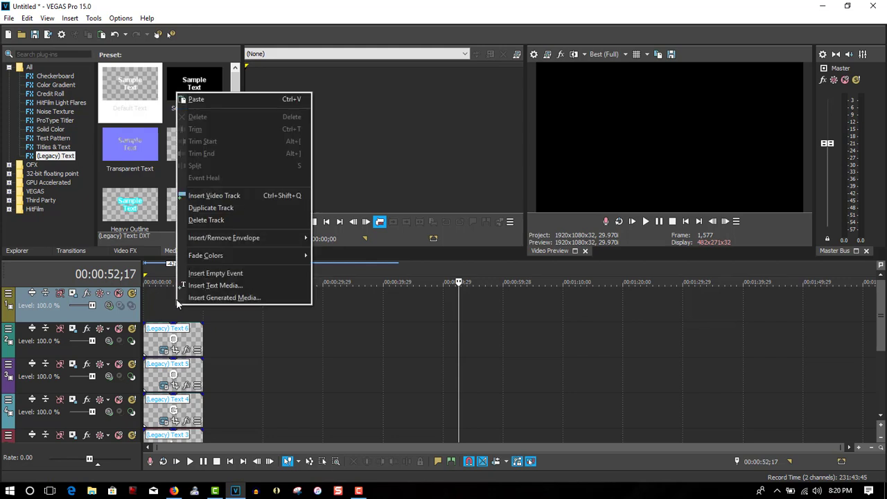
click(197, 103)
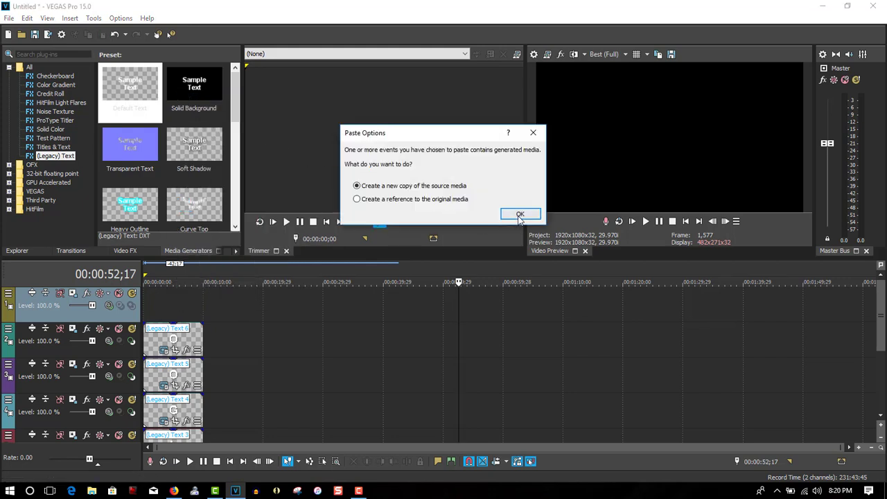
click(520, 213)
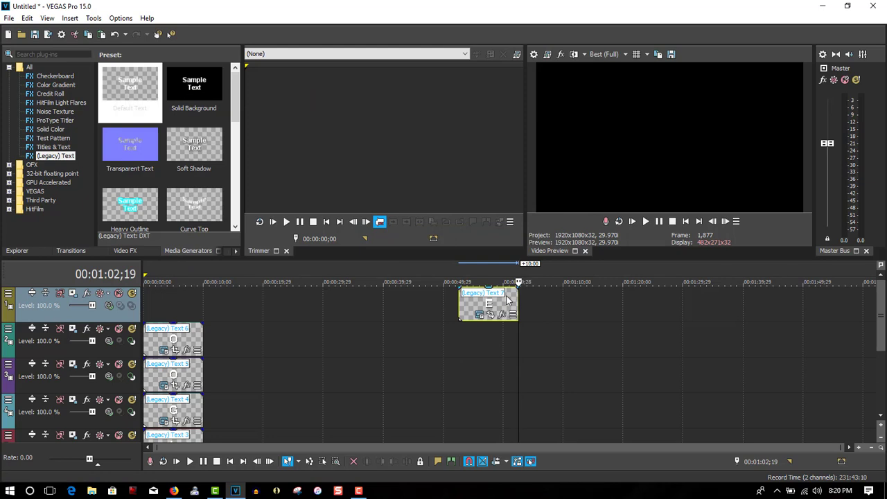
drag(510, 301, 189, 314)
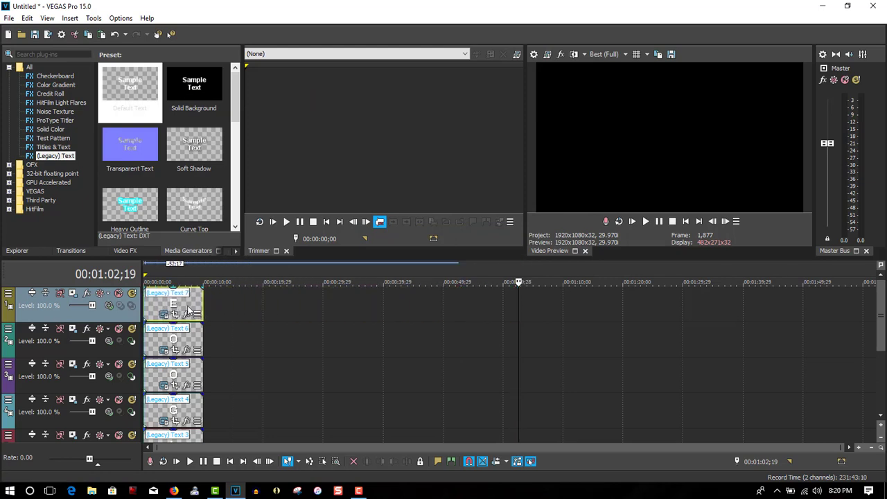
Step: Change Text 7's letter from E to G
click(165, 315)
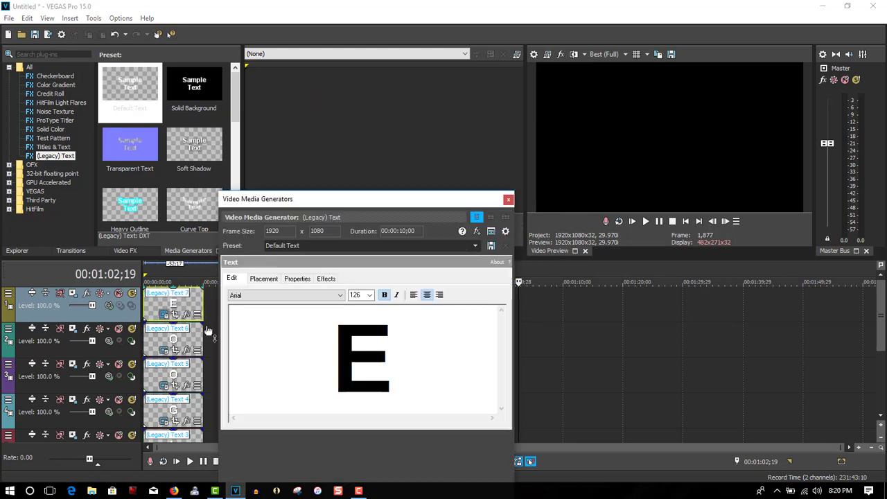
drag(411, 353, 333, 353)
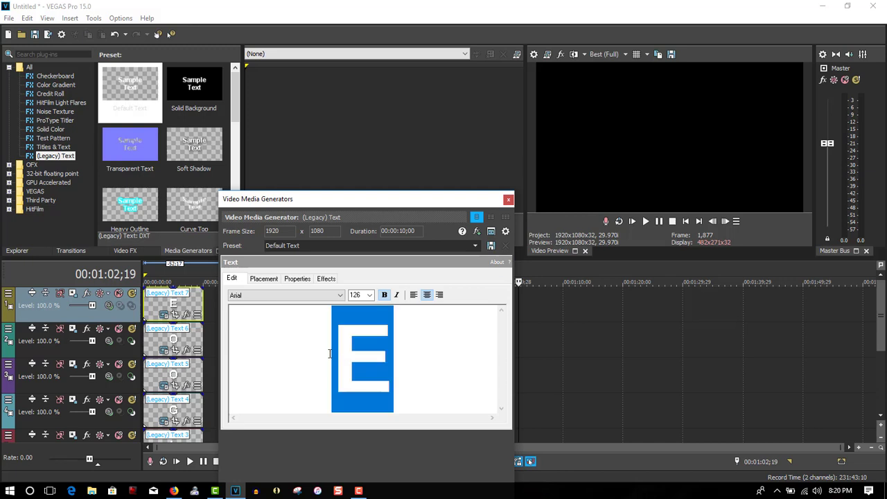
text(G)
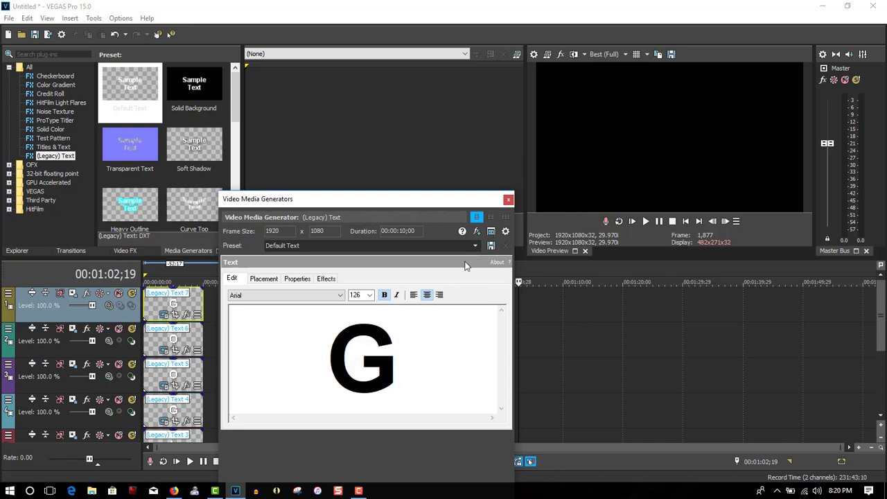
click(508, 201)
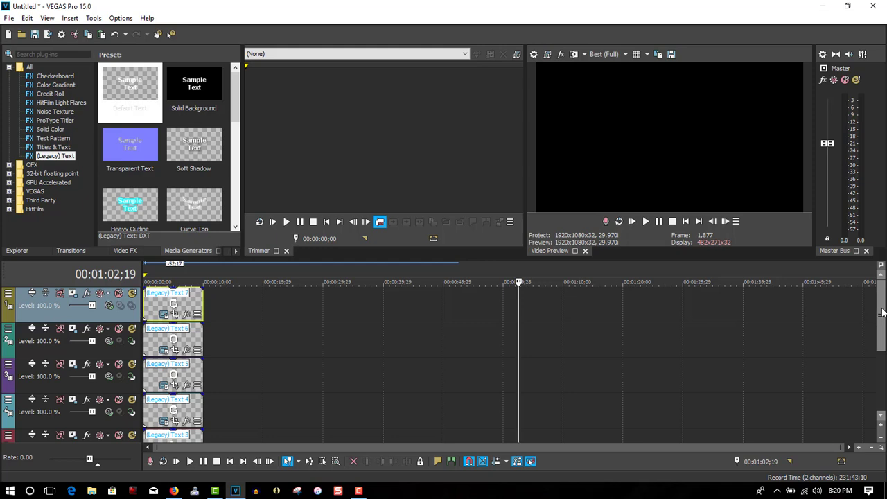
Step: Move the Text 1 E via Placement to X 0.399, Y 0.024, right of the G
drag(882, 320, 882, 347)
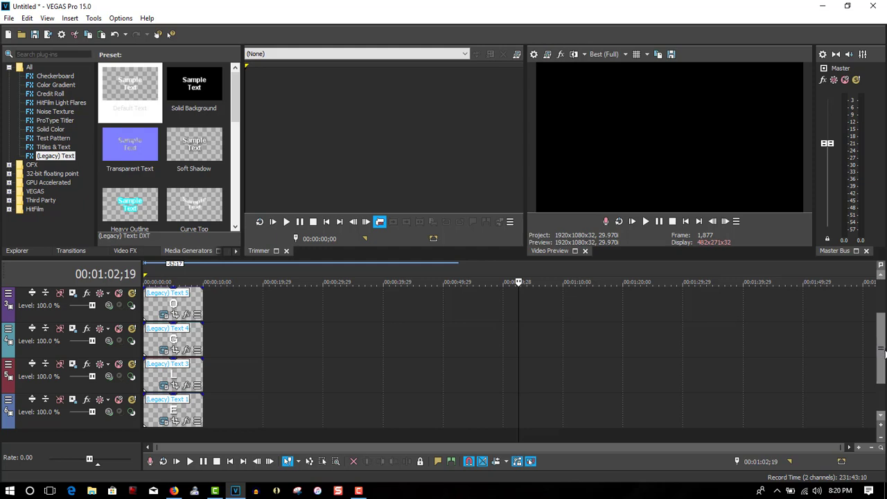
click(165, 423)
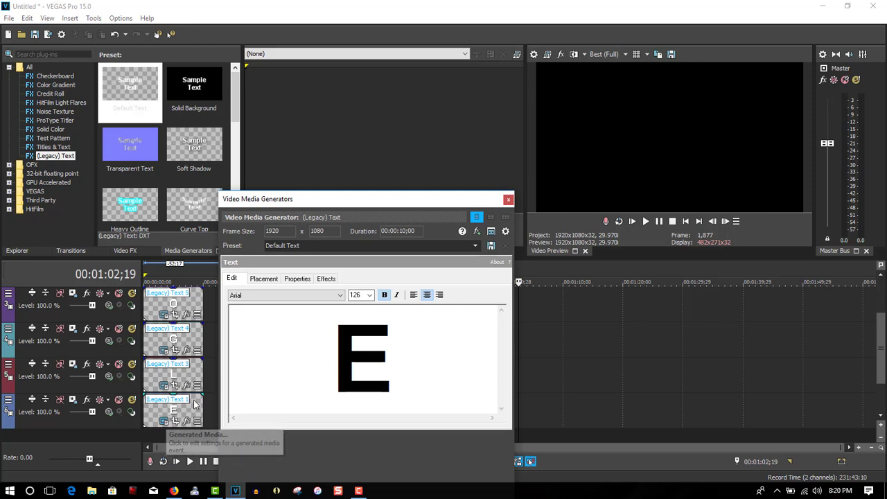
click(266, 280)
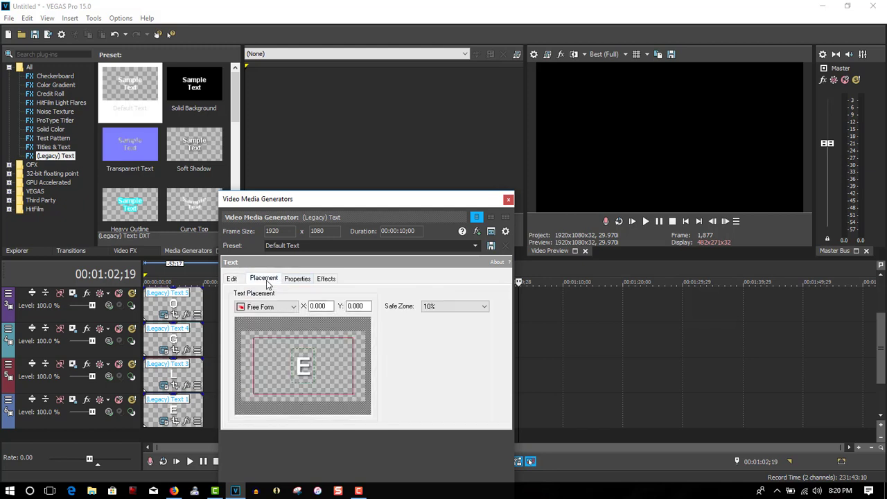
click(162, 277)
drag(303, 368, 329, 370)
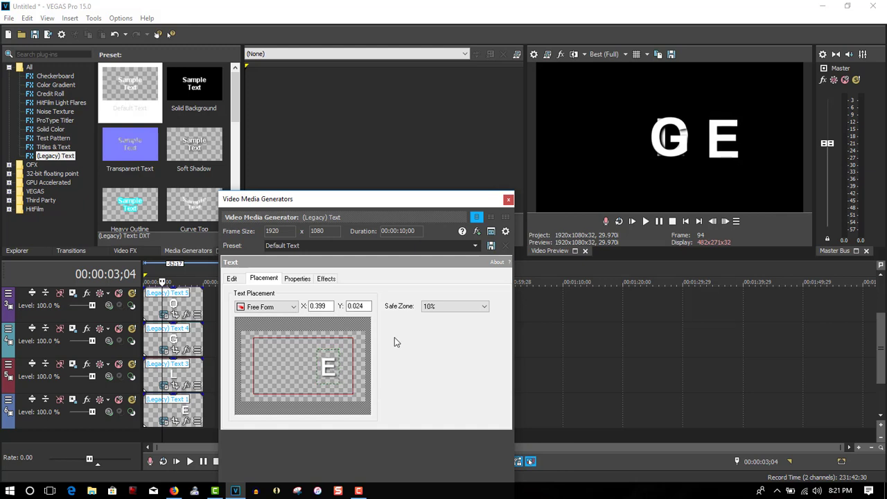
click(507, 198)
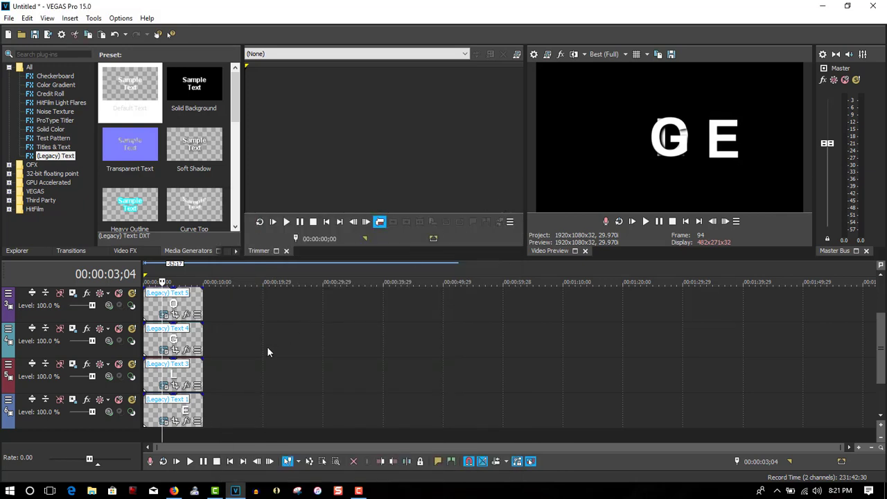
Step: Move the Text 3 L via Placement to X 0.248, between the G and E
click(169, 390)
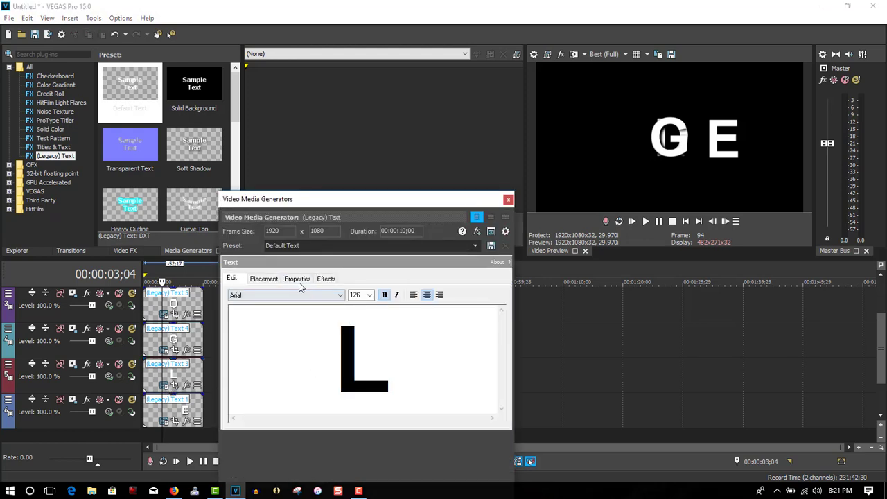
click(269, 280)
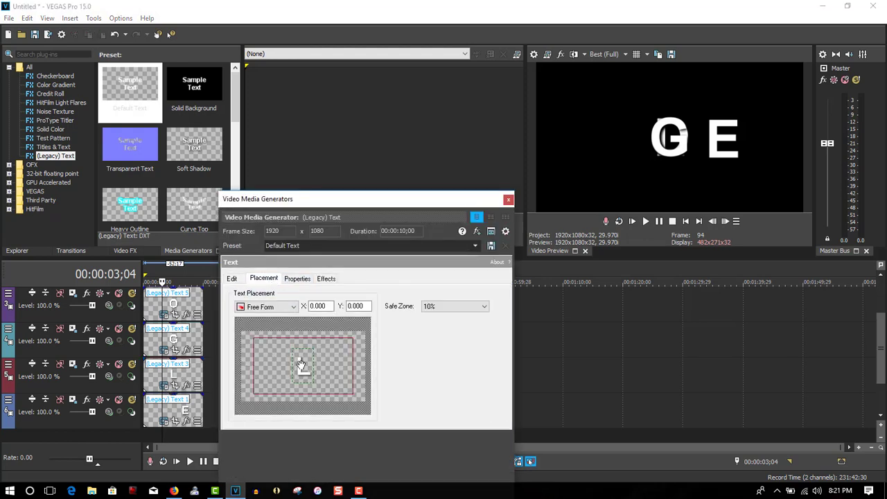
drag(301, 364, 317, 368)
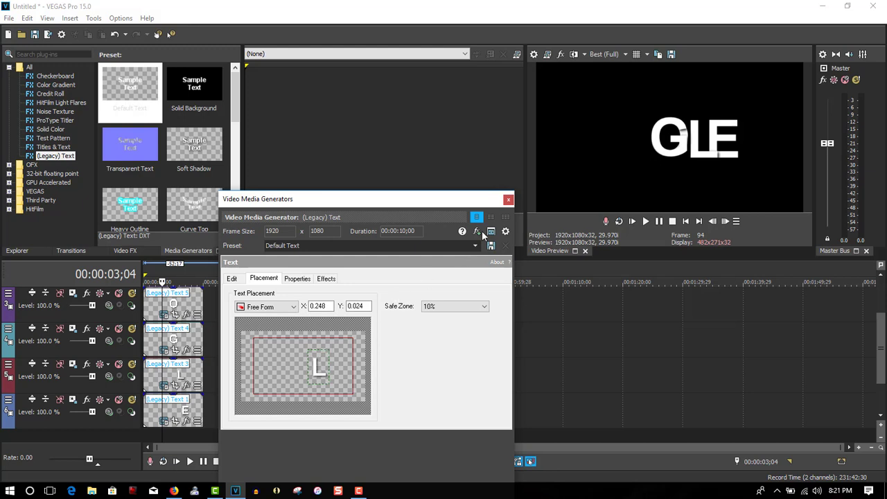
click(509, 201)
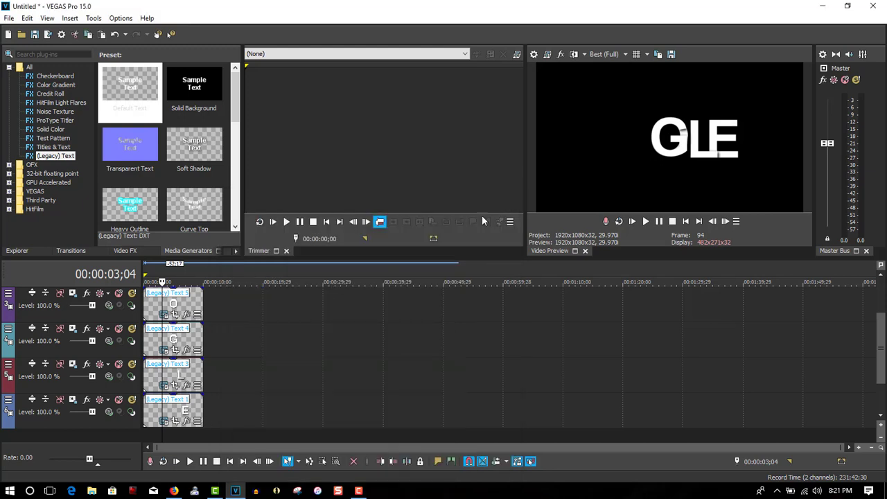
Step: Shift the Text 4 G via Placement to X 0.089, Y 0.024
click(164, 351)
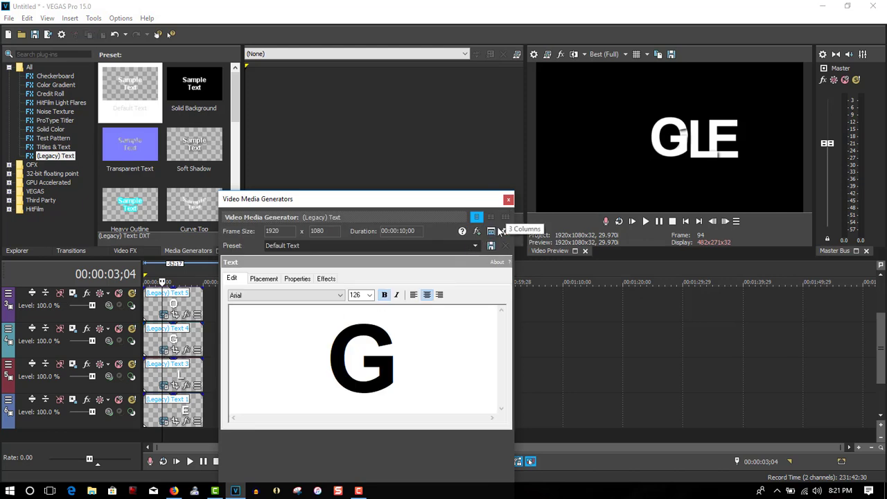
click(272, 280)
drag(305, 365, 312, 369)
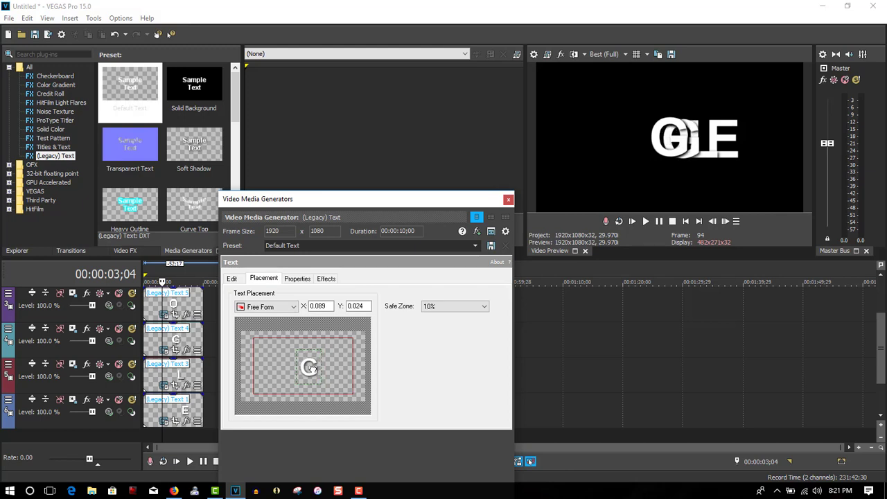
click(508, 200)
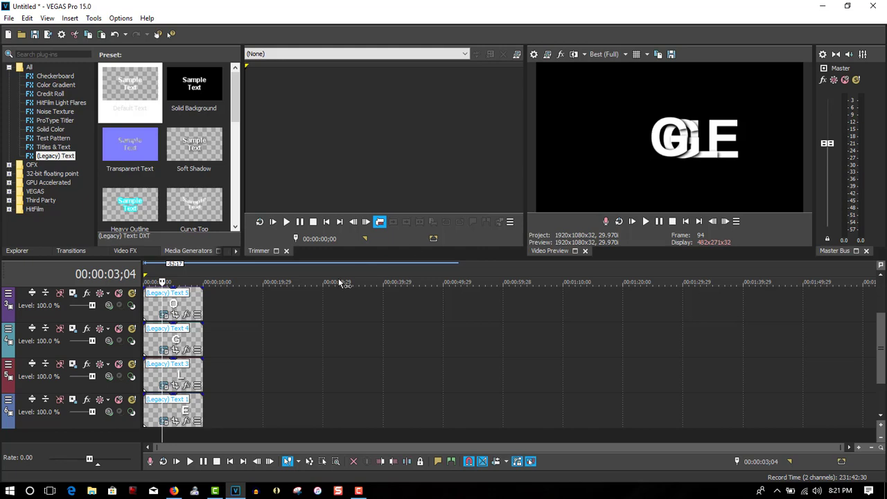
Step: Move the Text 5 O via Placement to X -0.062, just left of centre
click(175, 315)
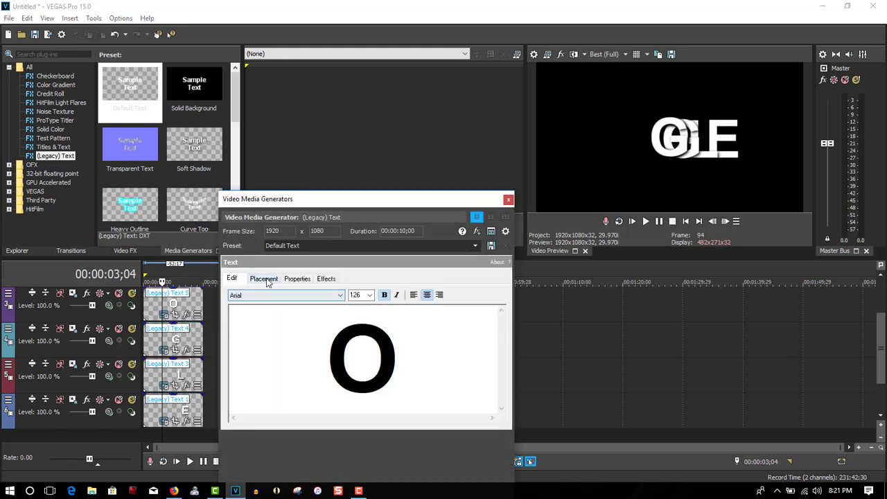
click(267, 279)
drag(304, 366, 300, 365)
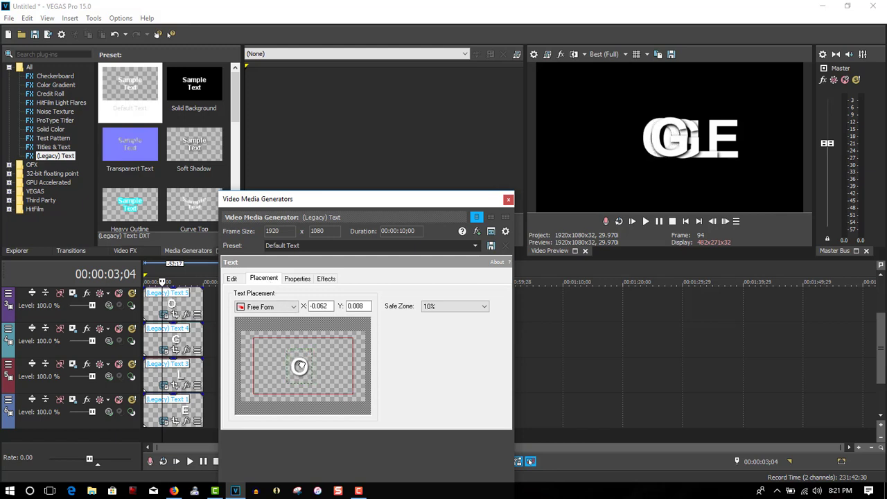
click(508, 199)
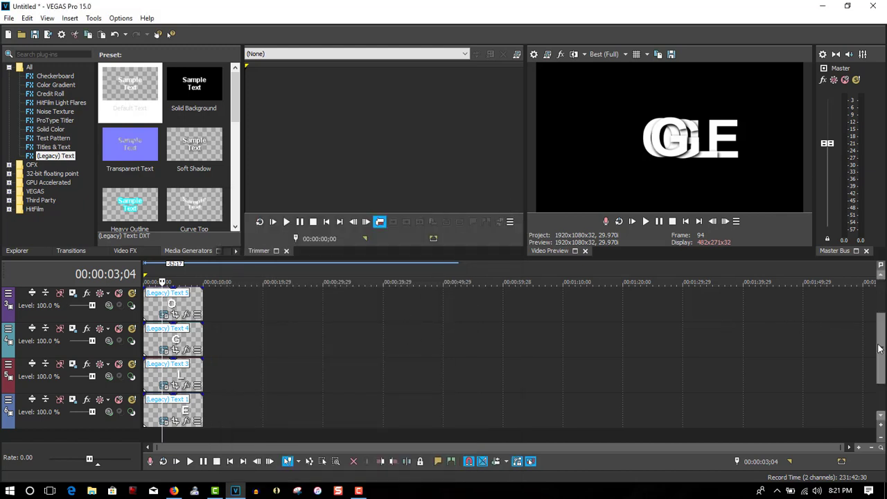
Step: Move the Text 6 O further left to X -0.177, Y 0.008
drag(879, 343, 878, 300)
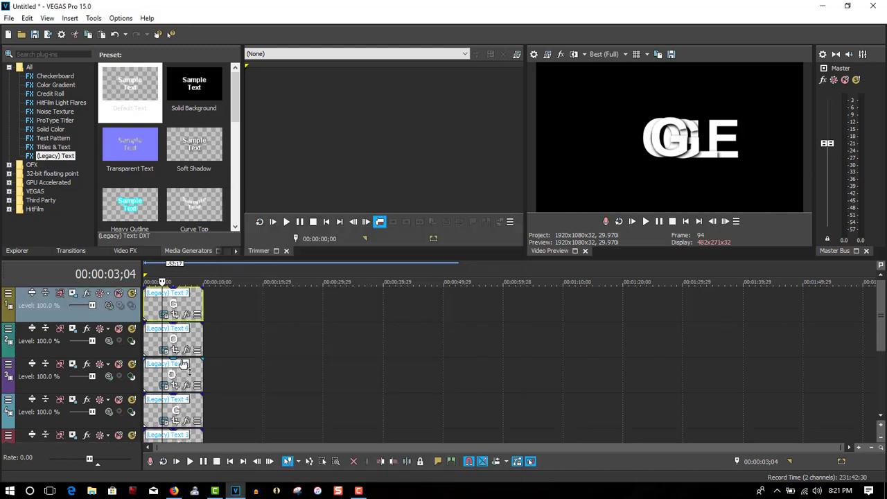
click(164, 350)
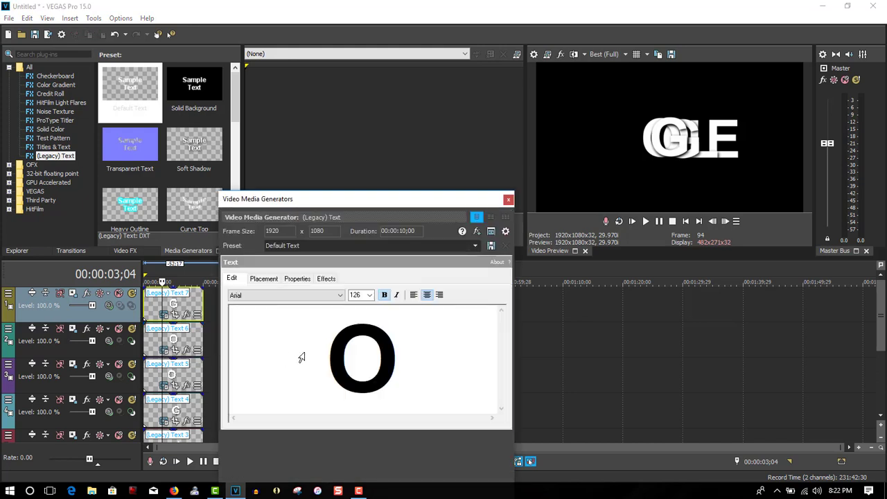
click(264, 279)
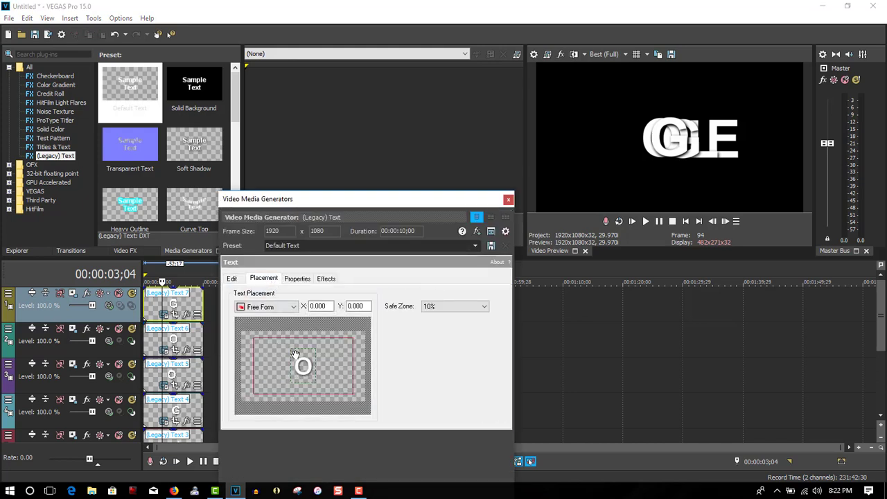
drag(303, 364, 292, 365)
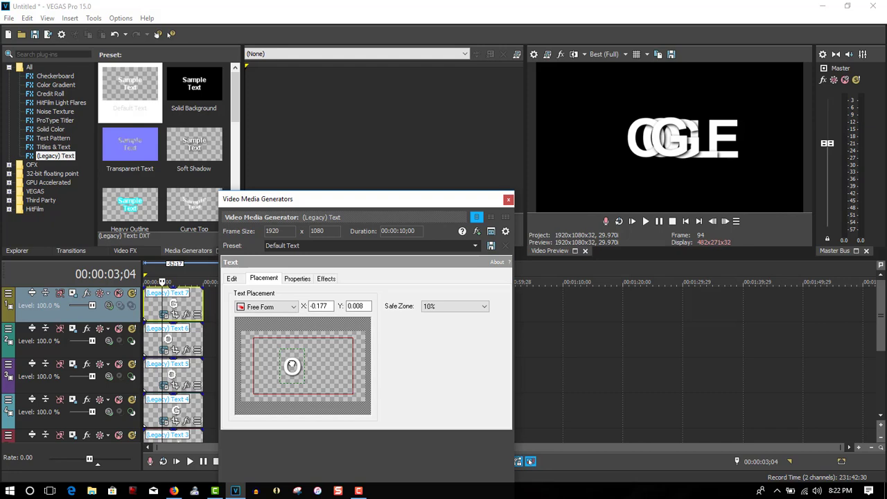
click(508, 200)
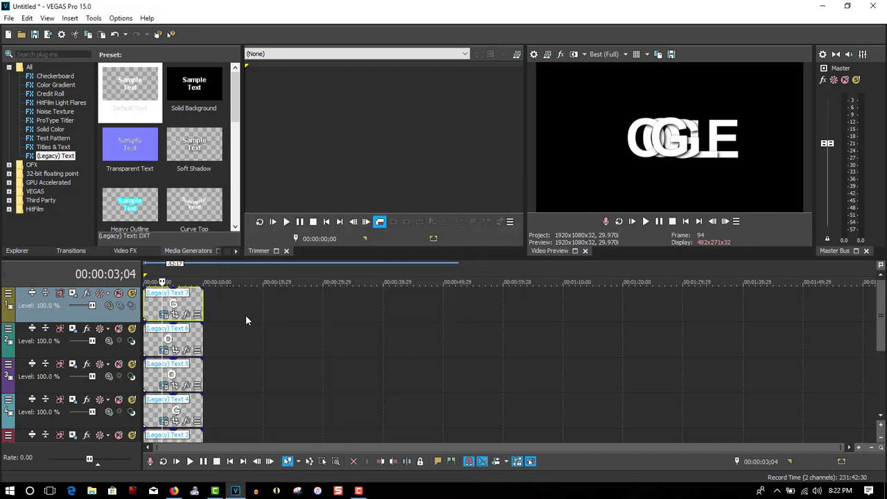
Step: Move the Text 7 G via Placement to X -0.435, Y 0.024 to start the word
click(172, 315)
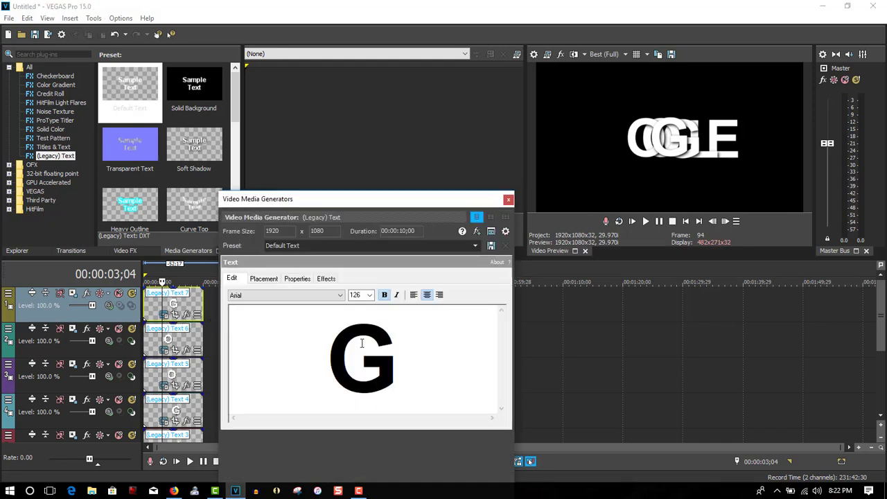
click(269, 282)
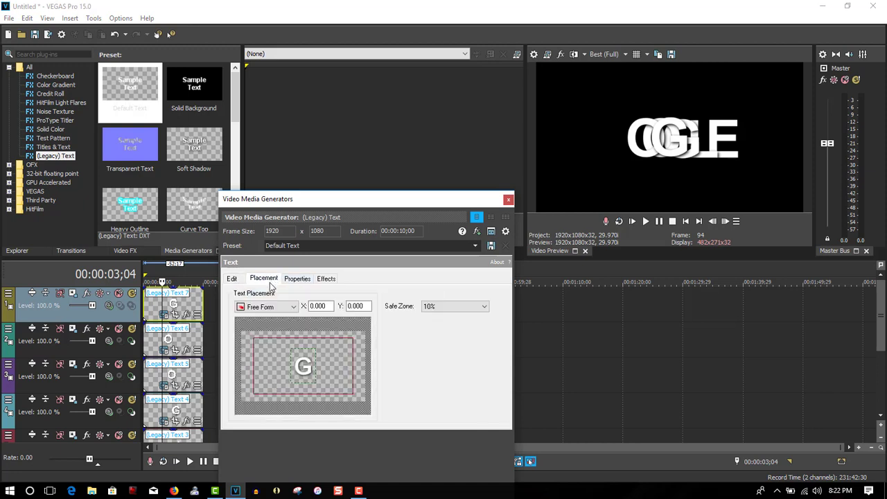
drag(304, 366, 276, 368)
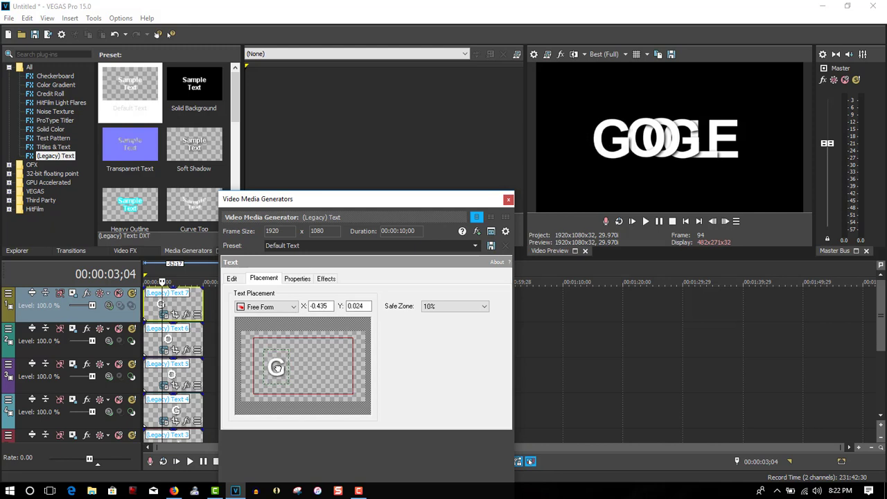
click(508, 199)
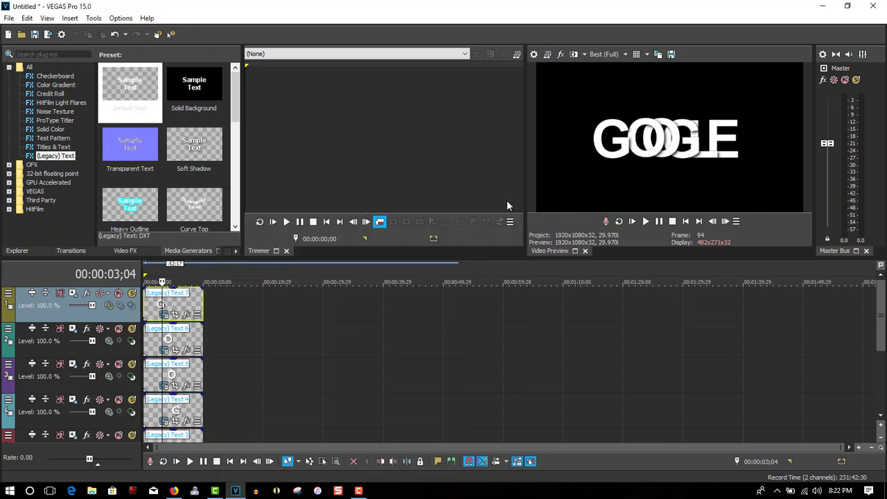
Step: Move the Text 6 'O' to Placement X -0.098, Y 0.024 and close its settings
click(167, 355)
click(165, 350)
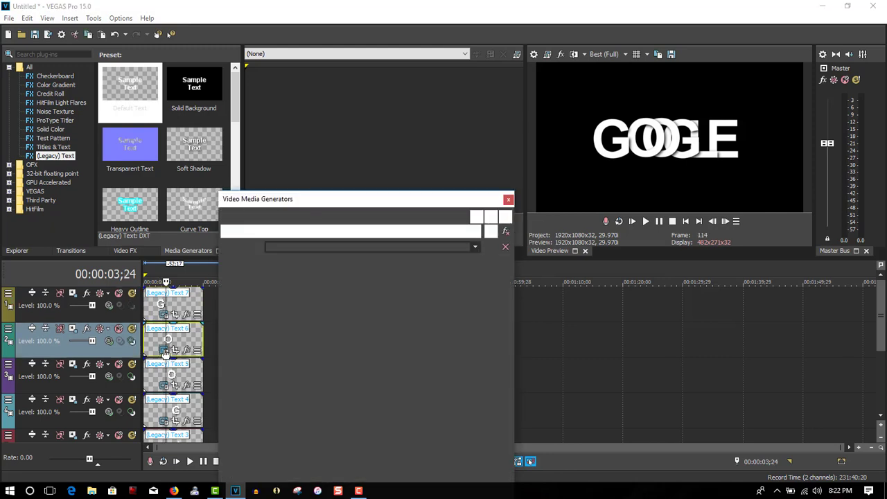
click(266, 280)
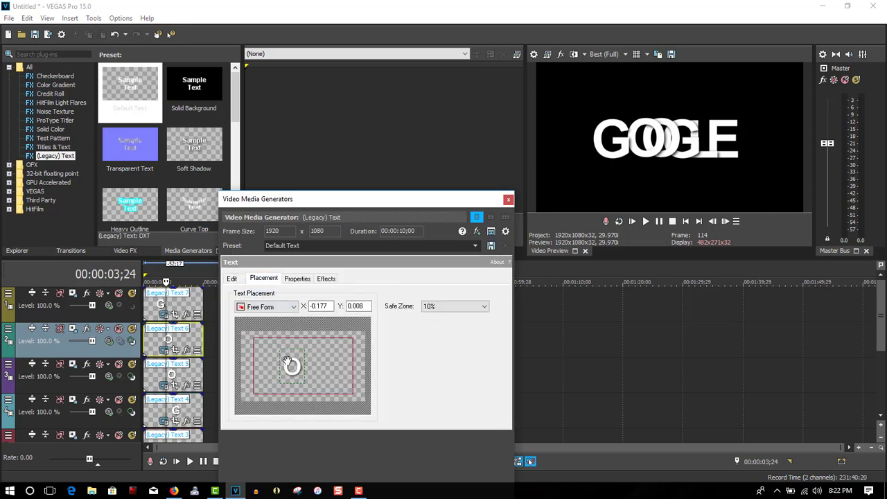
drag(290, 363, 284, 365)
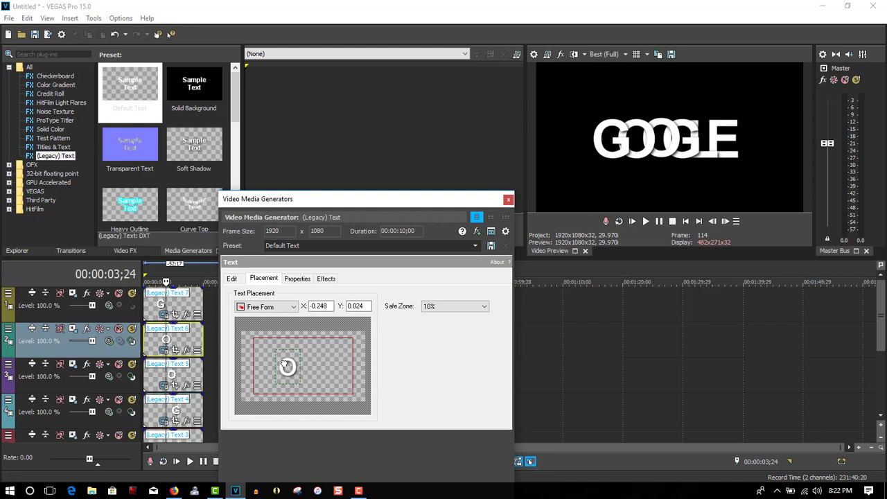
drag(284, 363, 285, 363)
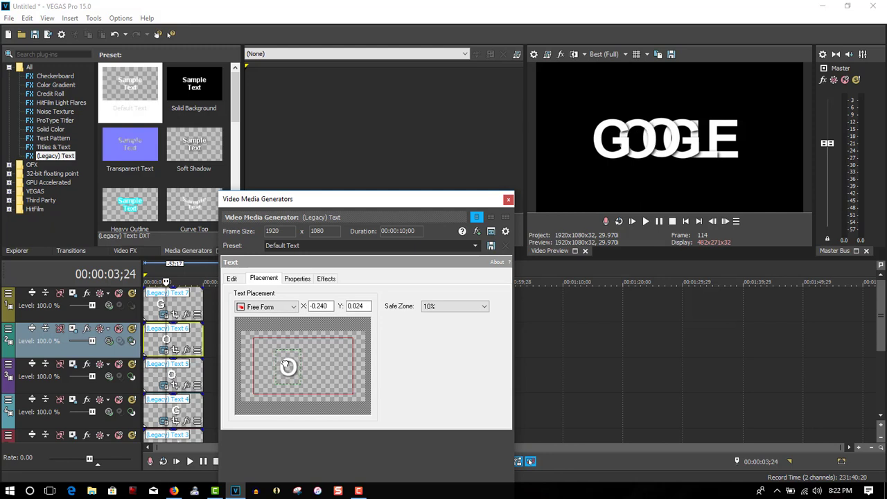
click(508, 199)
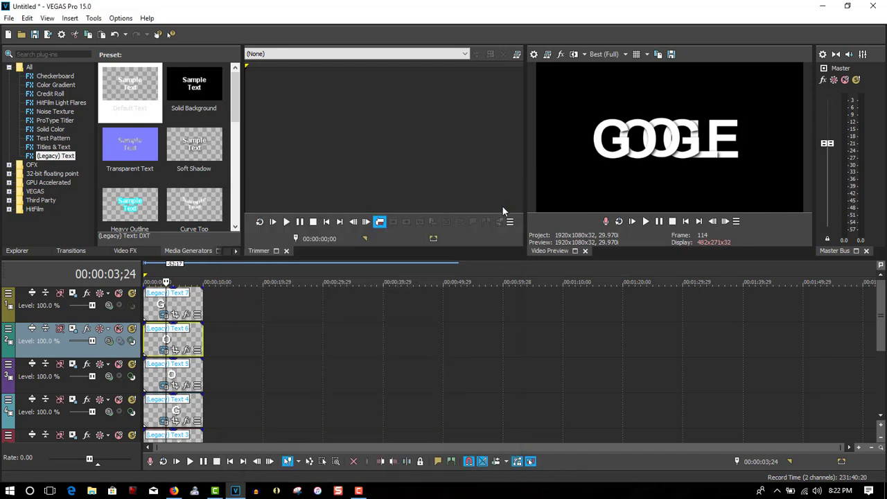
Step: Nudge the Text 5 'O' slightly left and down in Placement and close its settings
click(167, 390)
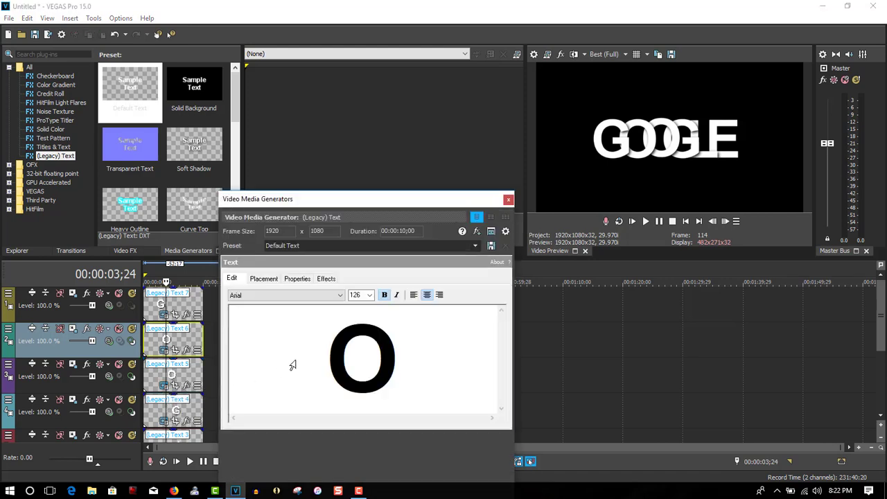
click(264, 279)
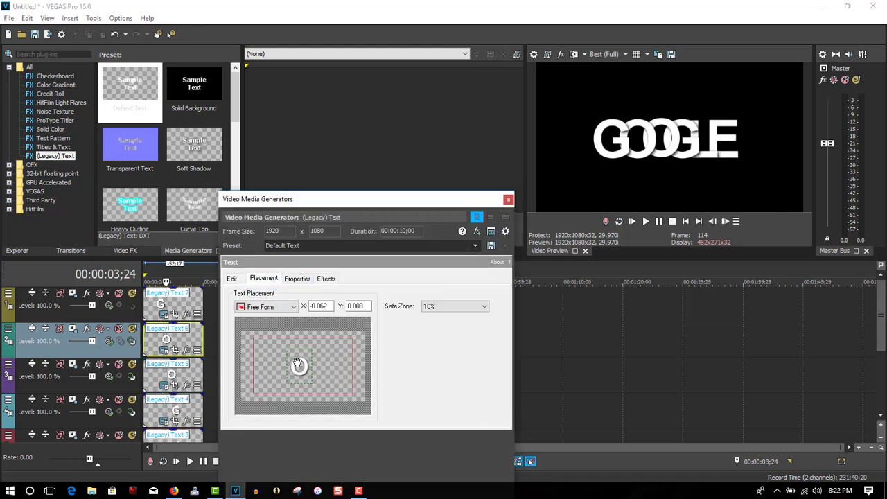
drag(299, 365, 296, 366)
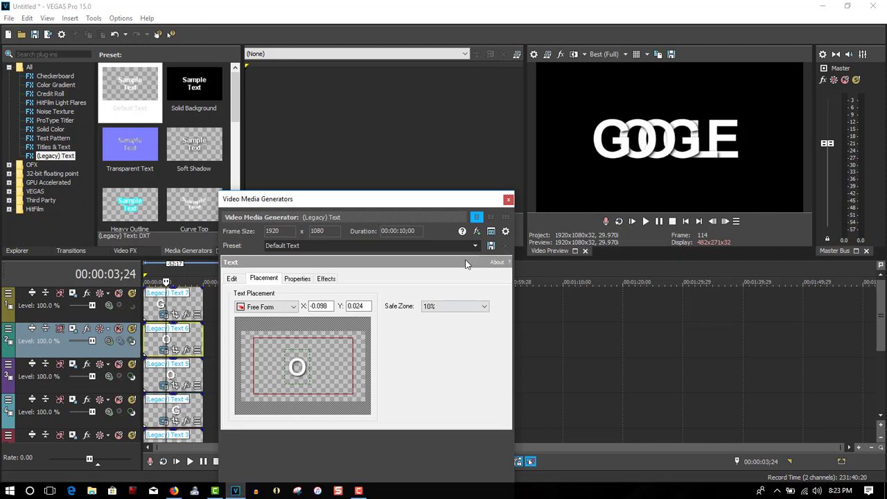
click(508, 201)
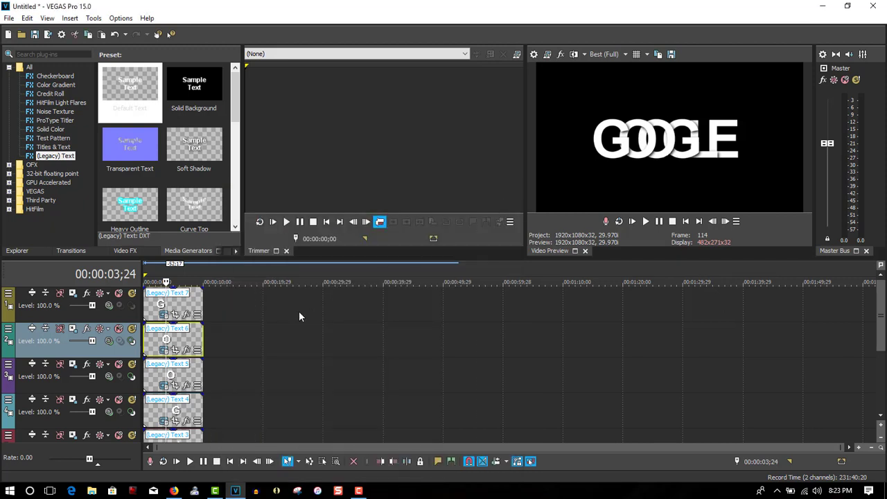
Step: Shift the Text 4 'G' left to Placement X 0.062 and close its settings
click(164, 421)
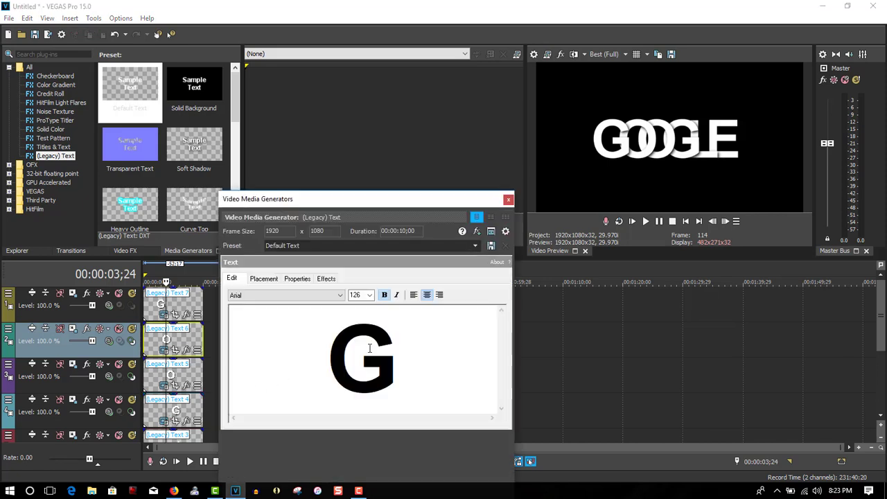
click(263, 279)
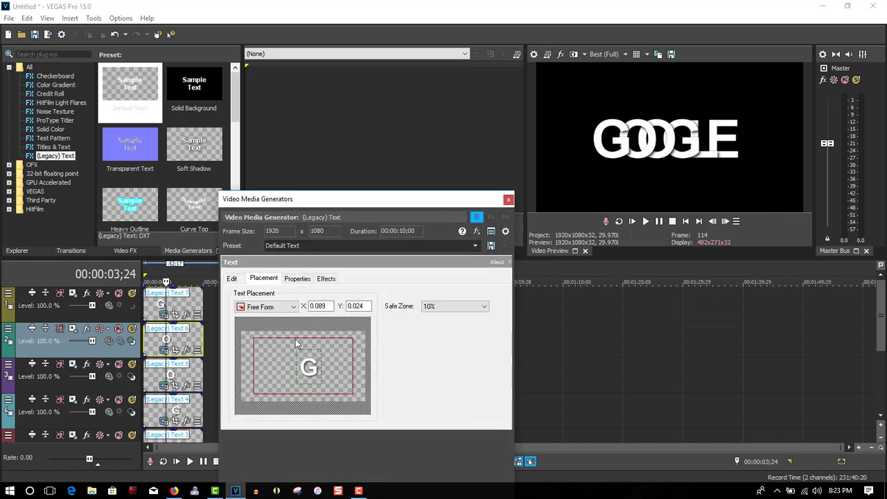
drag(310, 368, 307, 369)
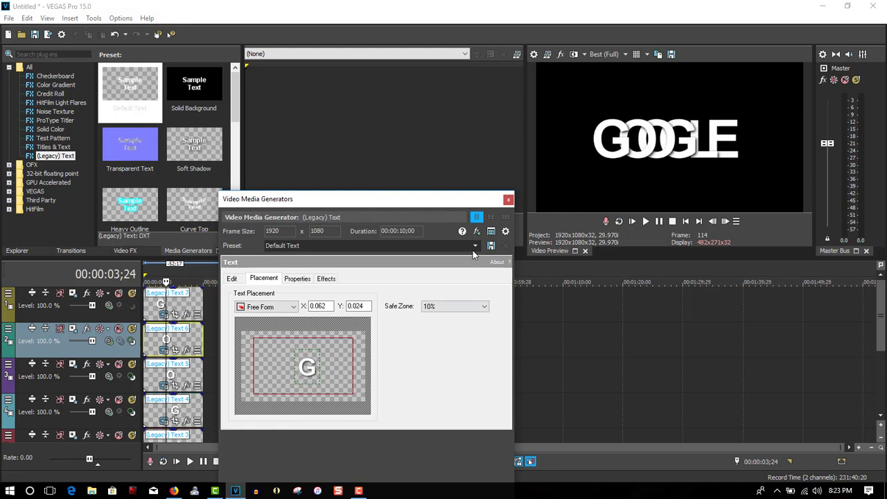
click(508, 199)
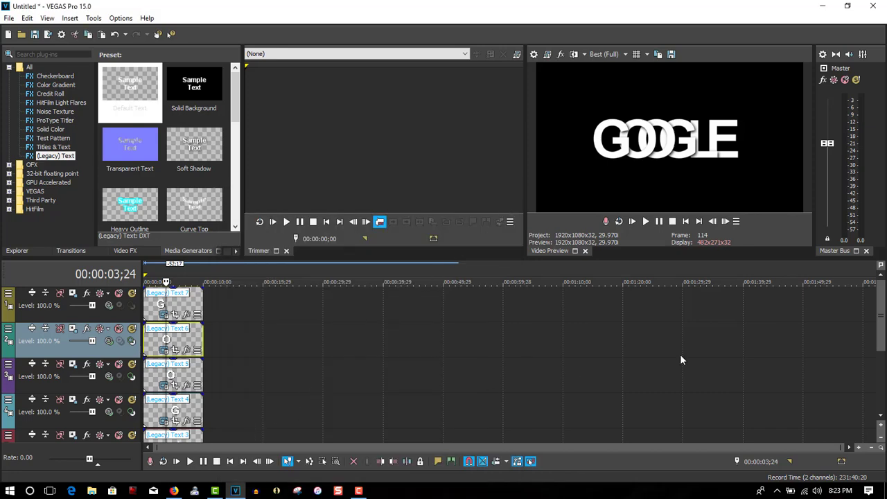
Step: Nudge the Text 3 'L' right to Placement X 0.266, Y 0.024 and close its settings
scroll(880, 336, down, 1)
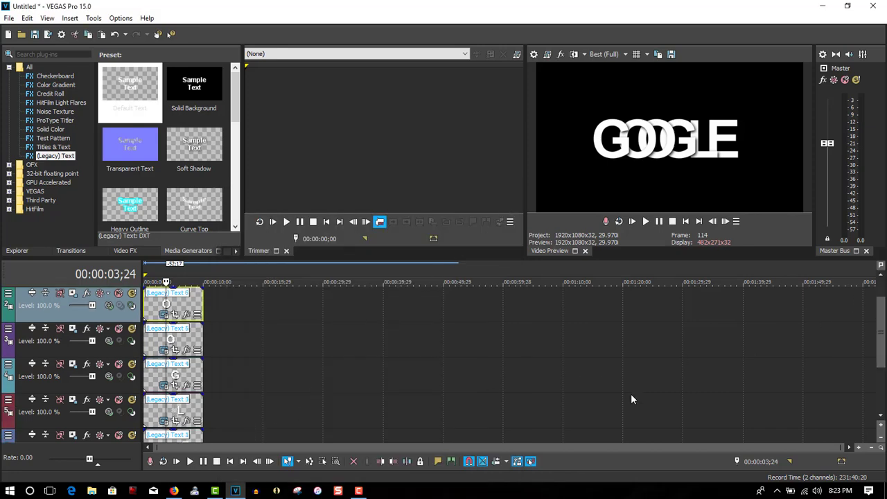
click(164, 421)
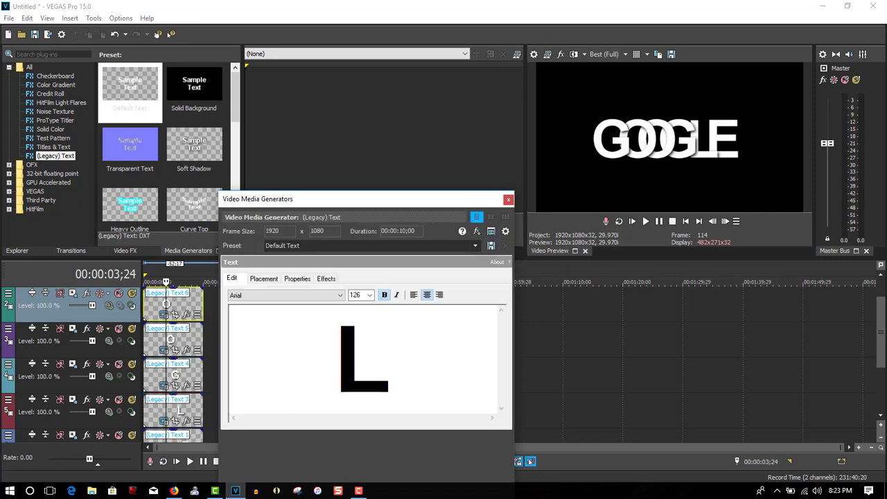
click(270, 282)
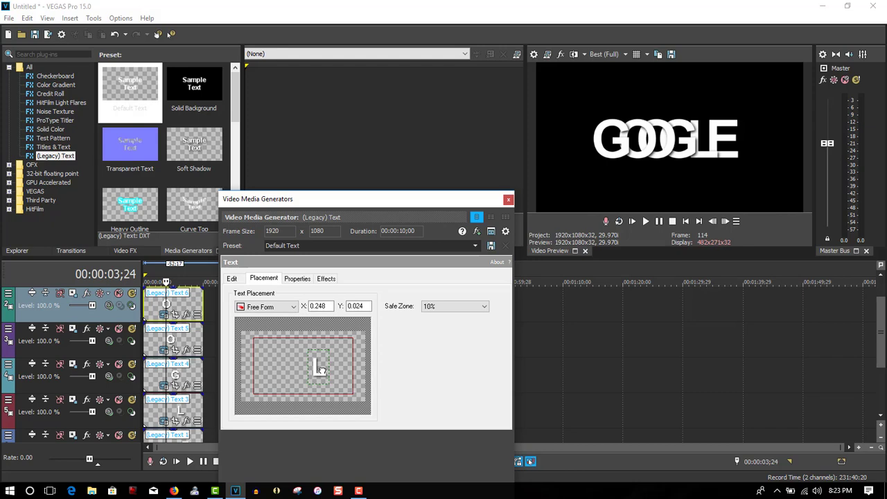
drag(319, 370, 321, 370)
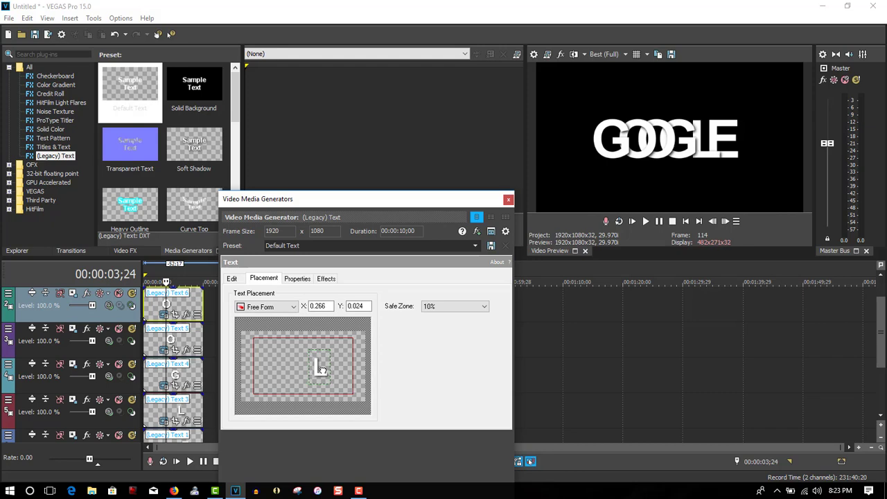
click(508, 201)
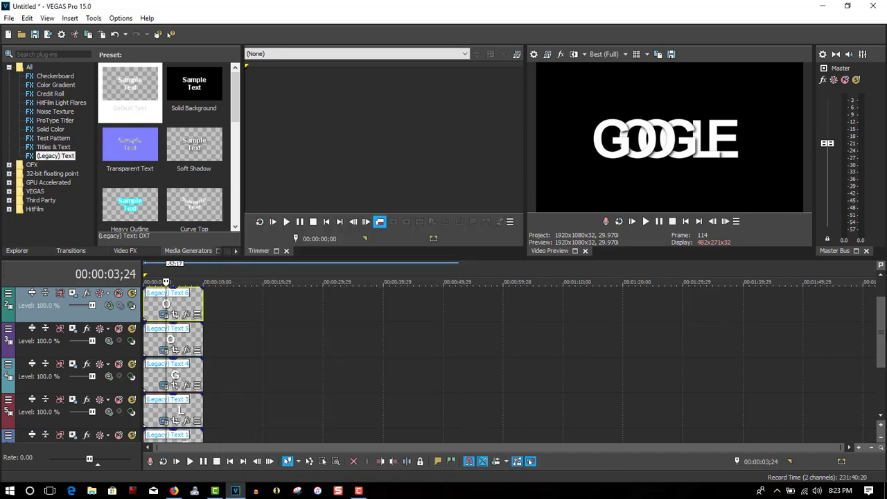
Step: Drag the E and L letter events rightward so they start later
scroll(844, 324, up, 1)
scroll(348, 335, up, 3)
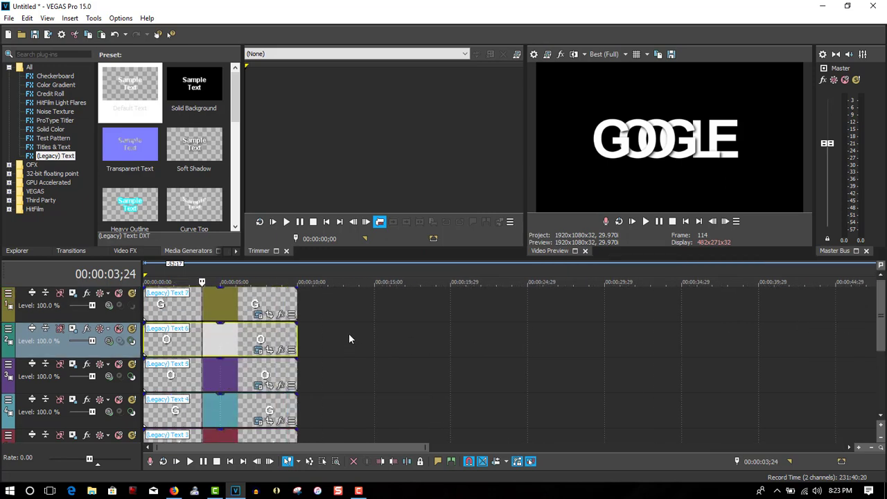
click(218, 305)
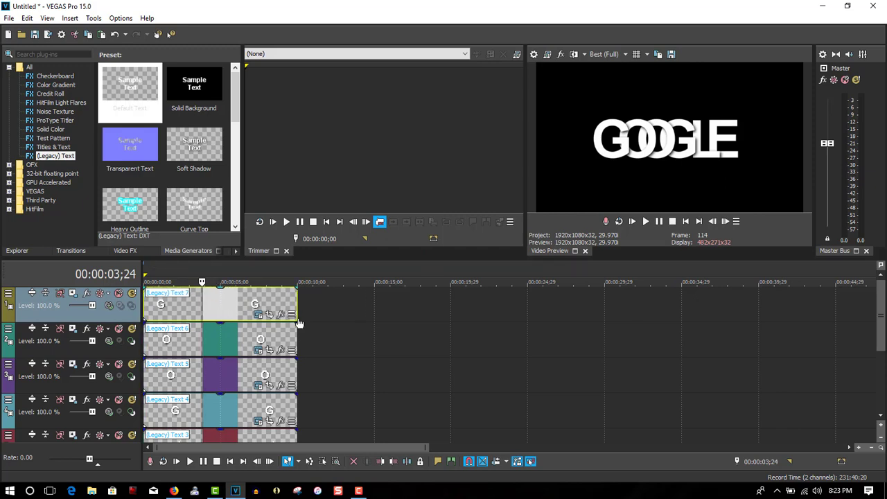
scroll(463, 397, down, 2)
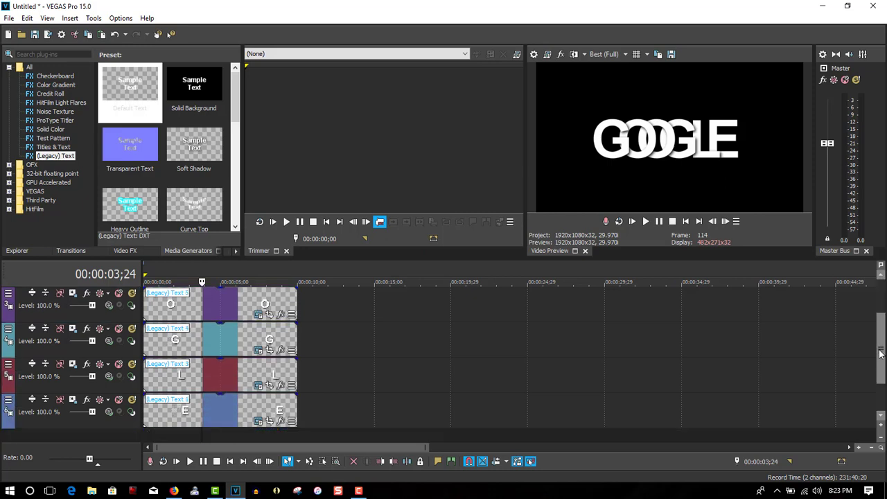
drag(216, 409, 276, 385)
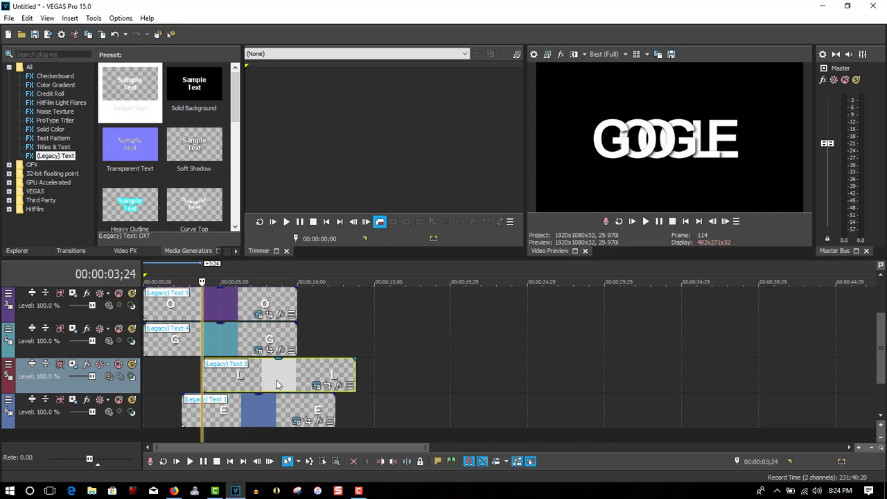
Step: Delay the Text 4 G, Text 5 O, Text 6 O and Text 7 G events progressively, Text 7 last
drag(225, 340, 304, 348)
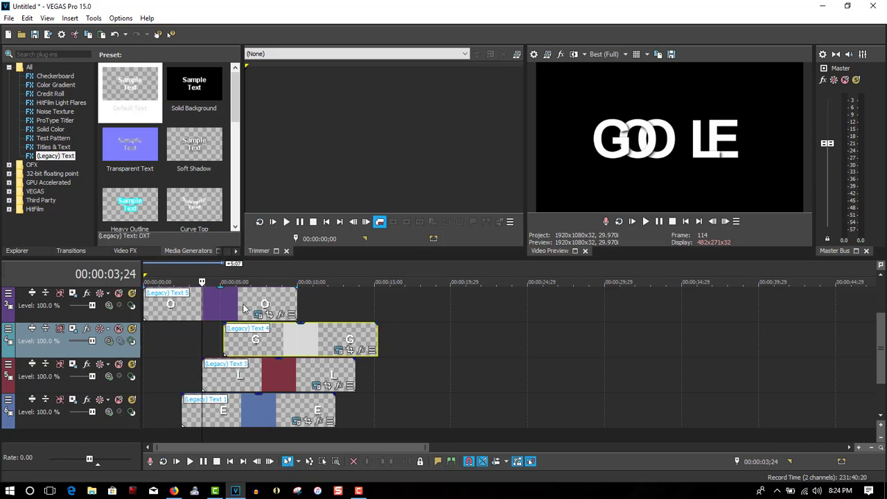
drag(237, 302, 339, 319)
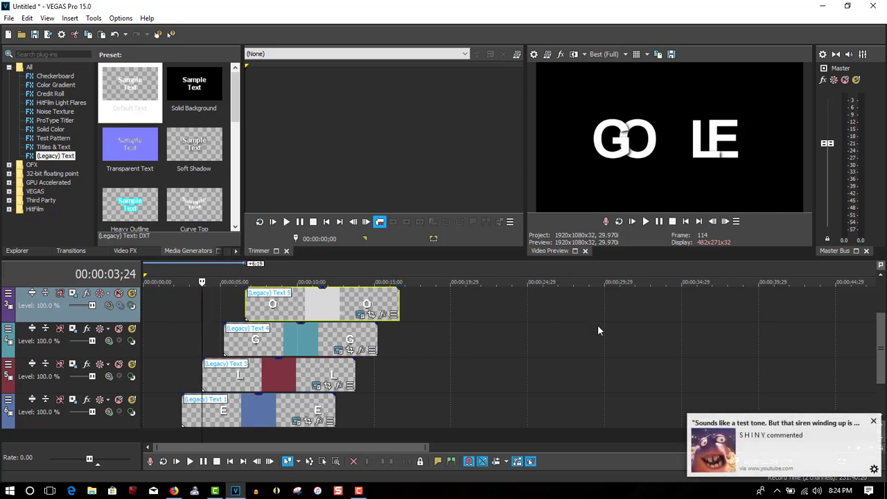
scroll(882, 341, up, 2)
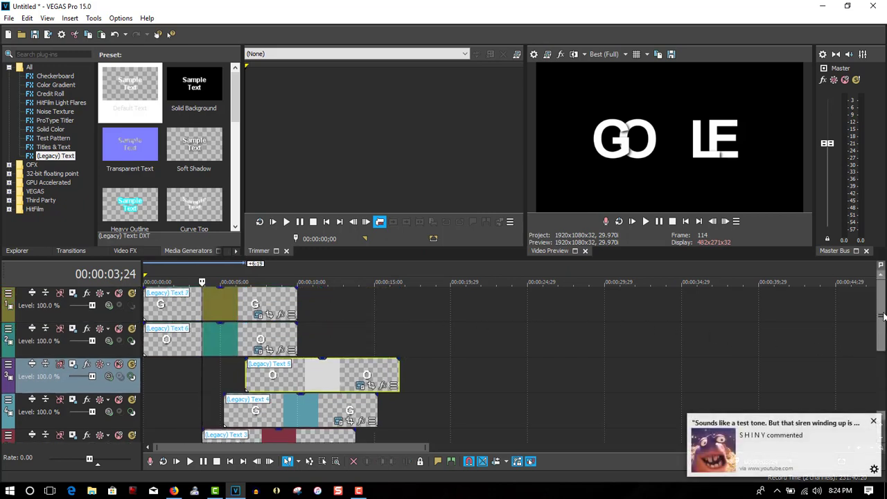
drag(229, 333, 353, 343)
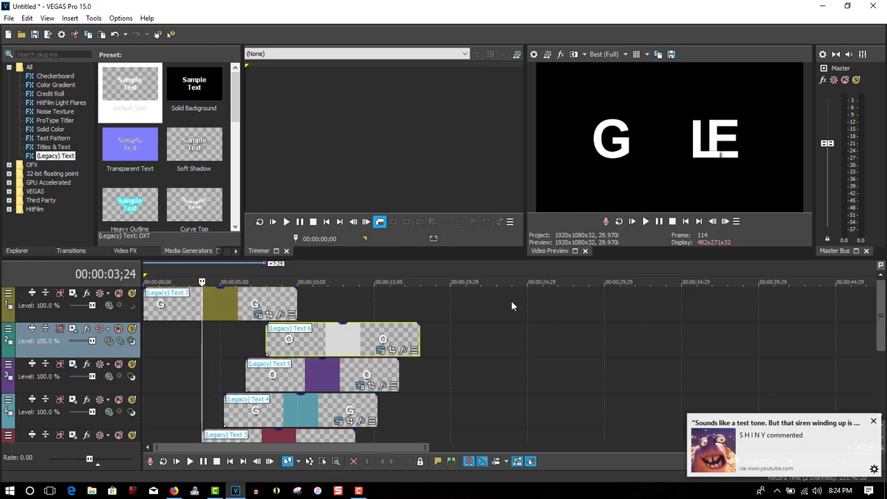
click(224, 298)
drag(224, 297, 372, 314)
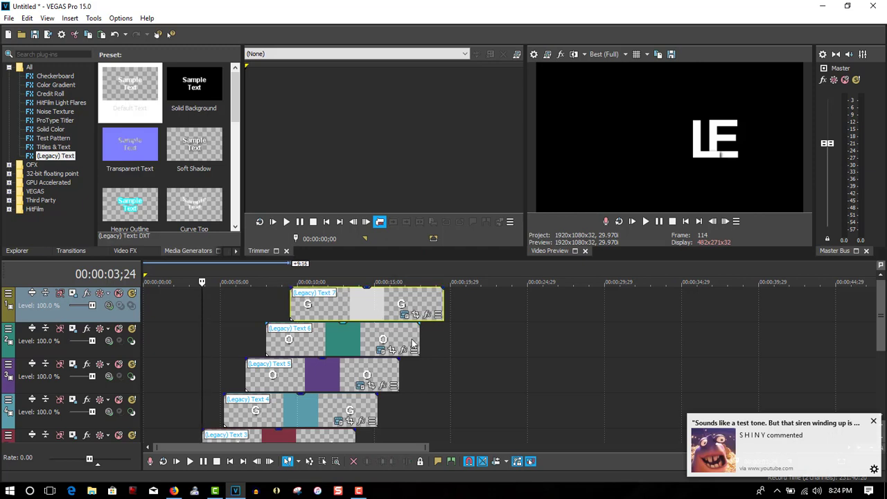
Step: Lengthen the Text 6, 5, 4, 3 and 1 events to end together, then return the playhead to 00:00:01;00
drag(419, 341, 439, 341)
drag(398, 372, 444, 374)
drag(376, 406, 443, 408)
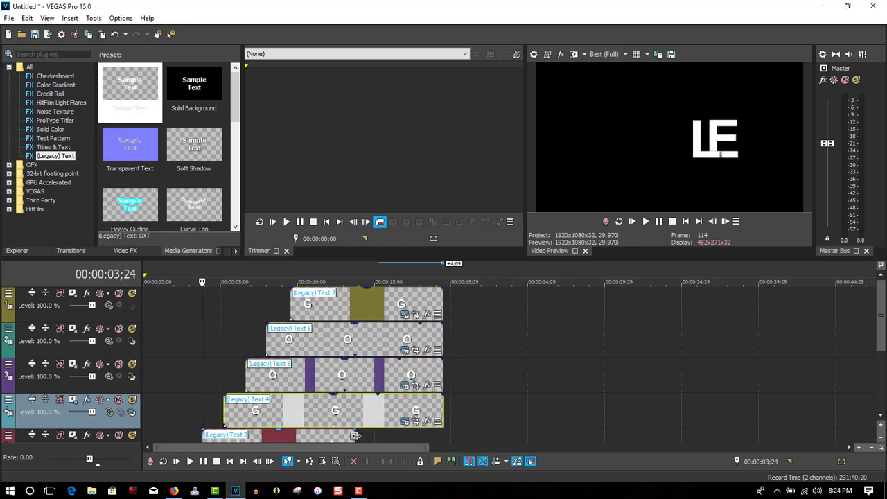
drag(355, 435, 444, 435)
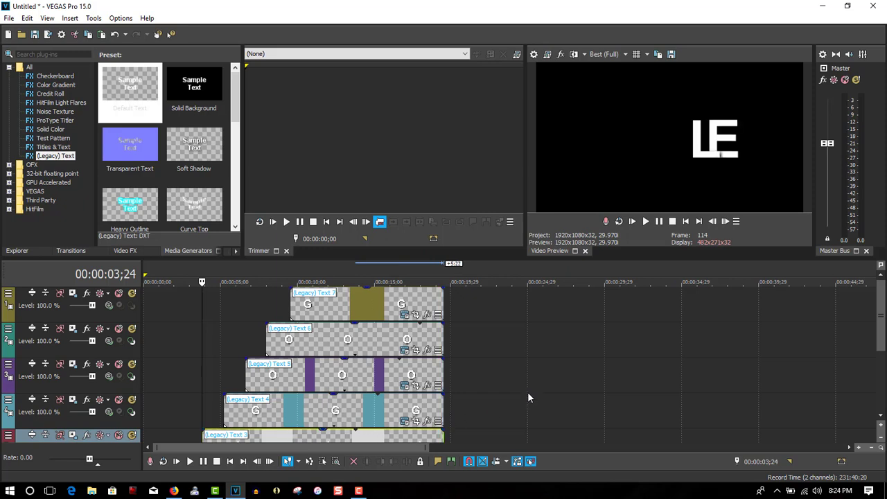
scroll(880, 326, down, 2)
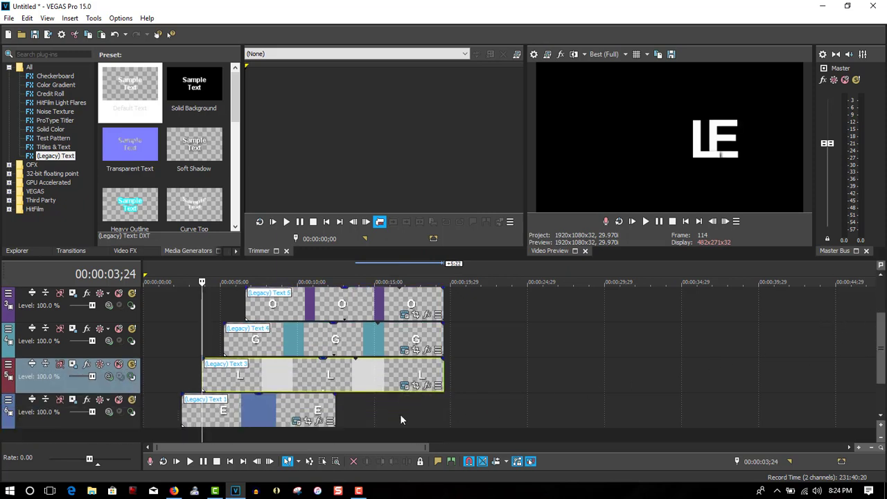
drag(335, 407, 442, 404)
click(158, 388)
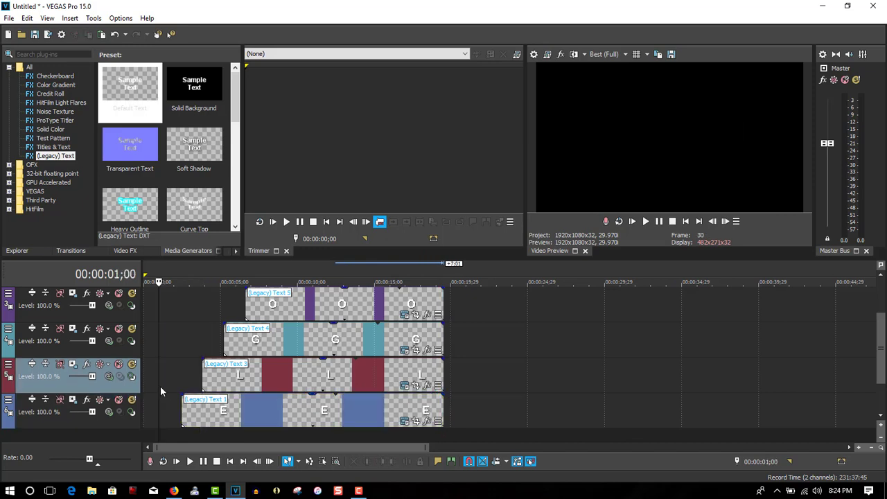
Step: Play the sequence and pause at 00:00:11;02 once the full 'GOOGLE' appears
click(644, 222)
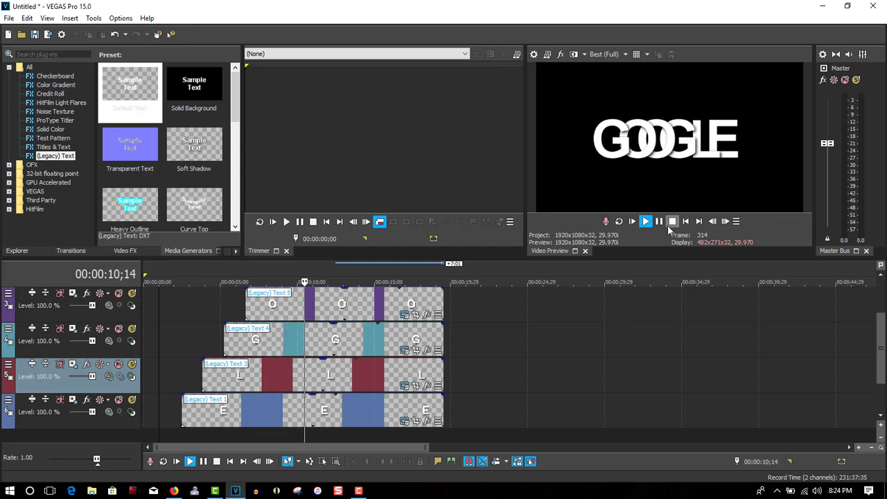
key(Return)
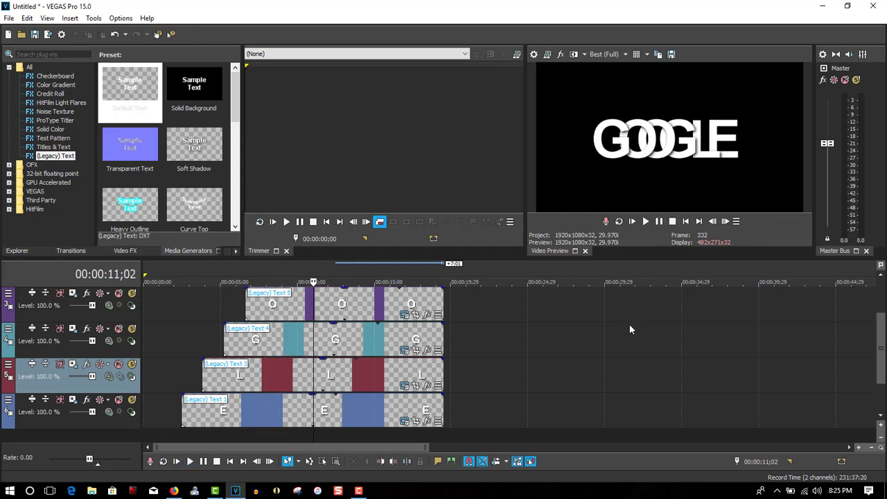